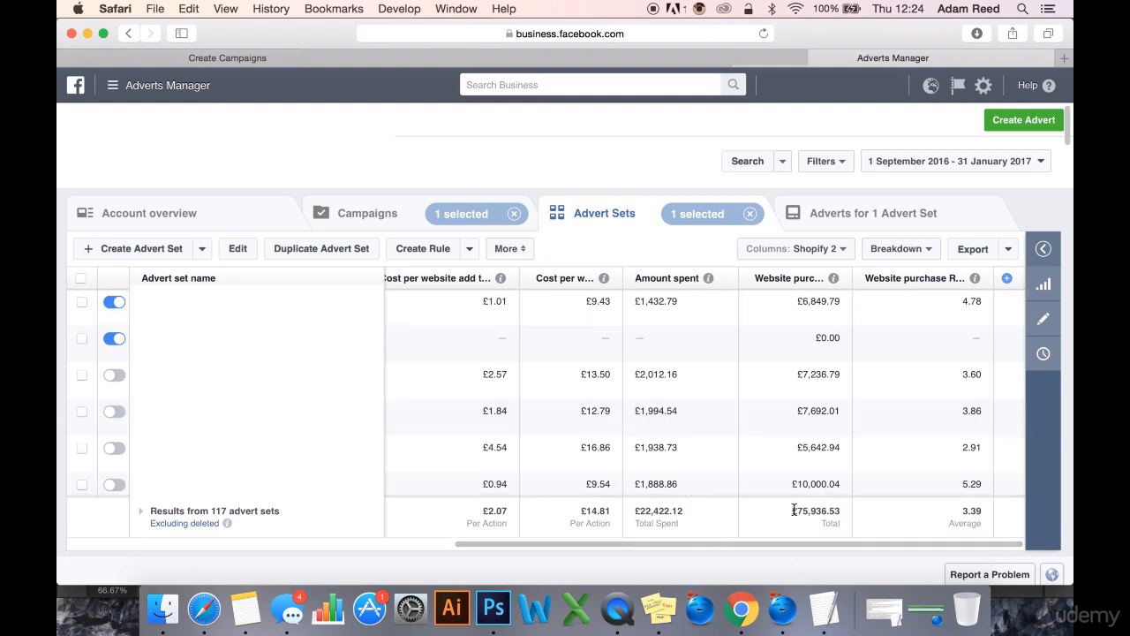
- Examine the total website purchases conversion value across all advert sets
drag(791, 510, 846, 511)
click(788, 556)
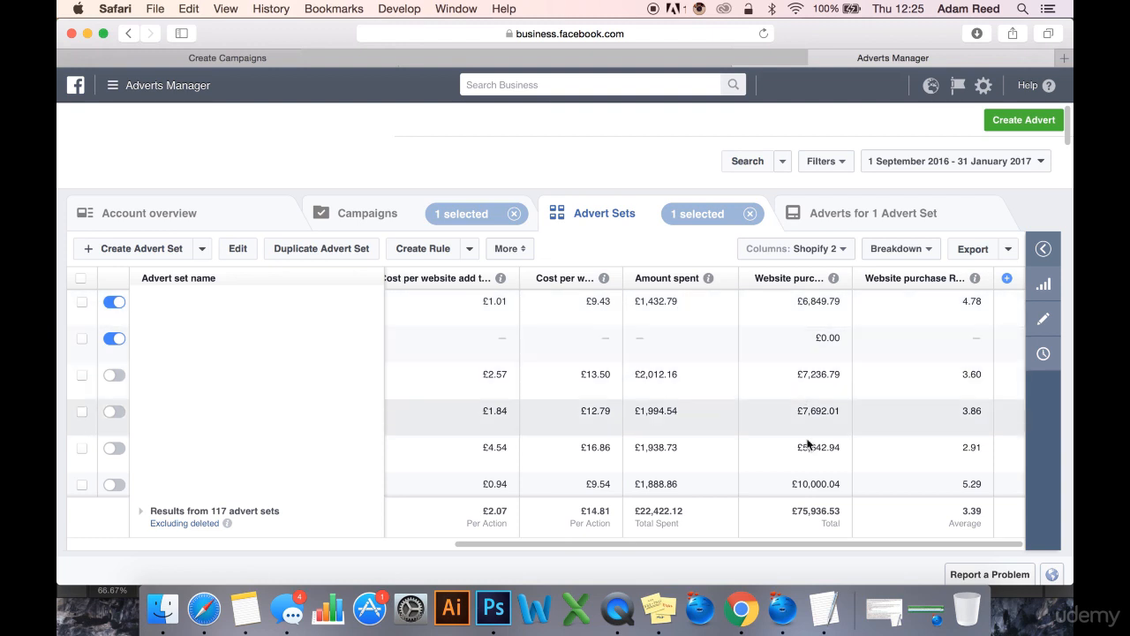
drag(838, 510, 807, 511)
click(842, 517)
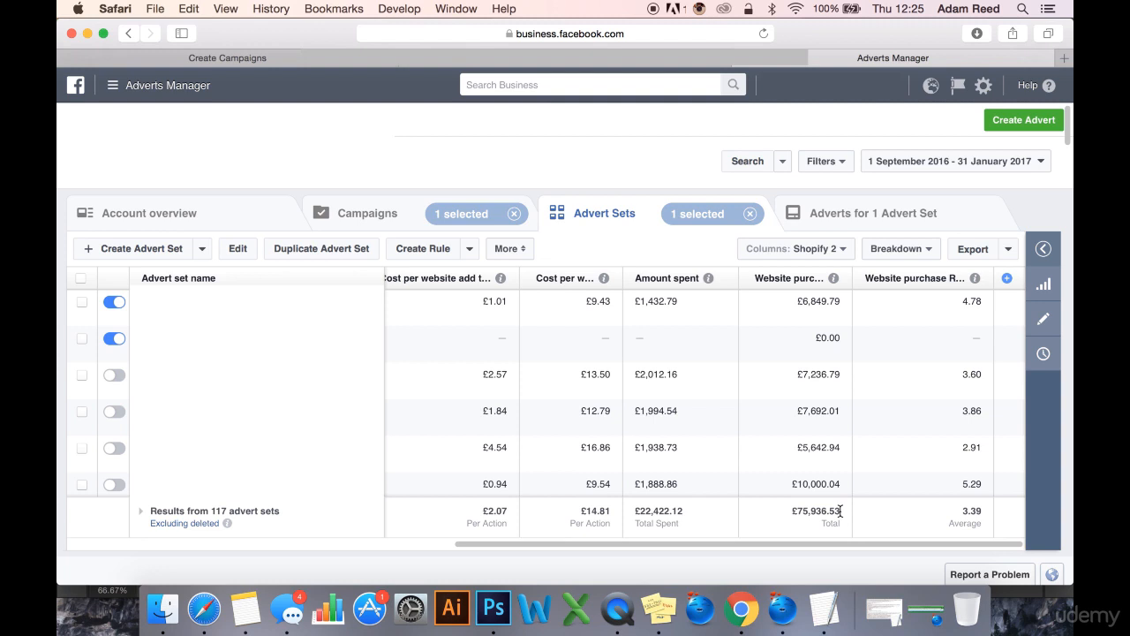
drag(840, 510, 792, 511)
click(803, 508)
- Delete the saved column preset named Conversion Windows
click(841, 249)
scroll(814, 425, down, 3)
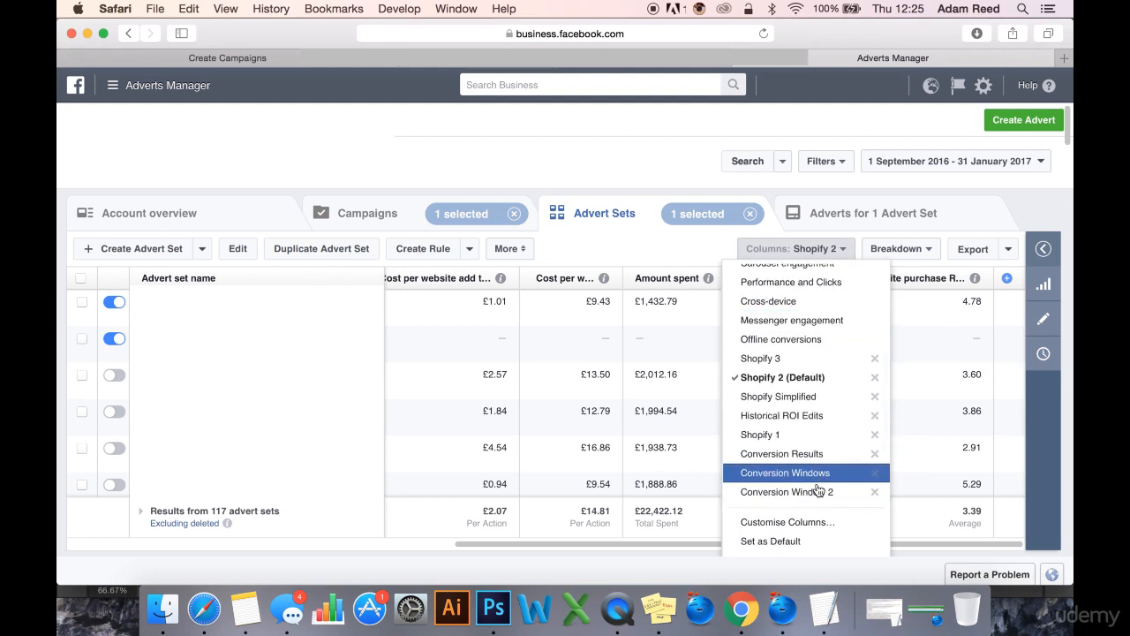
click(874, 472)
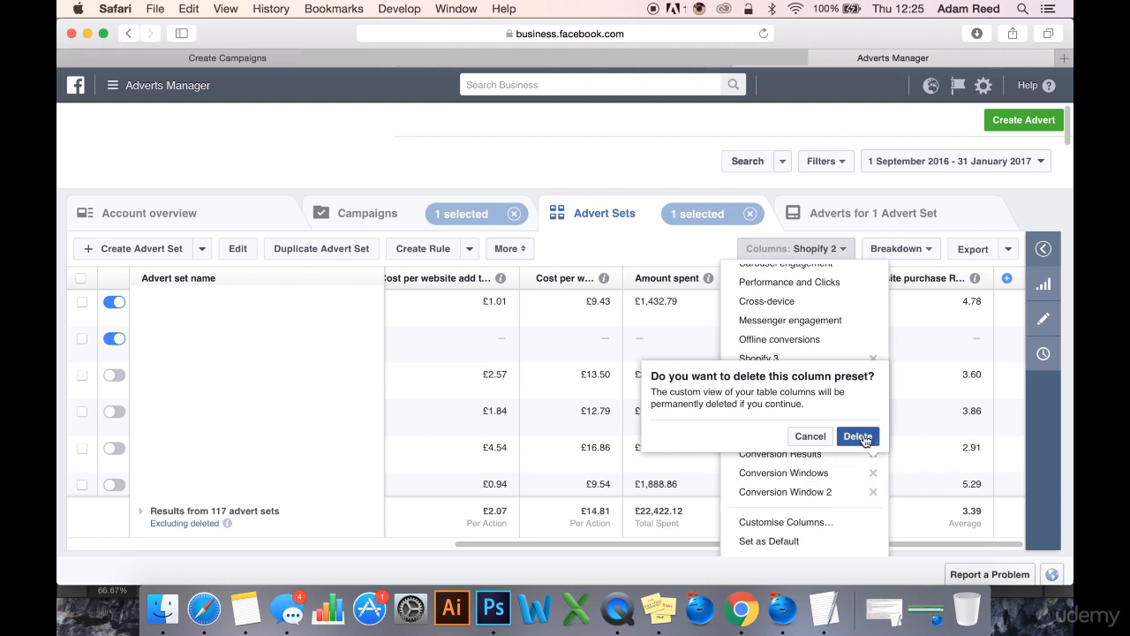
click(860, 437)
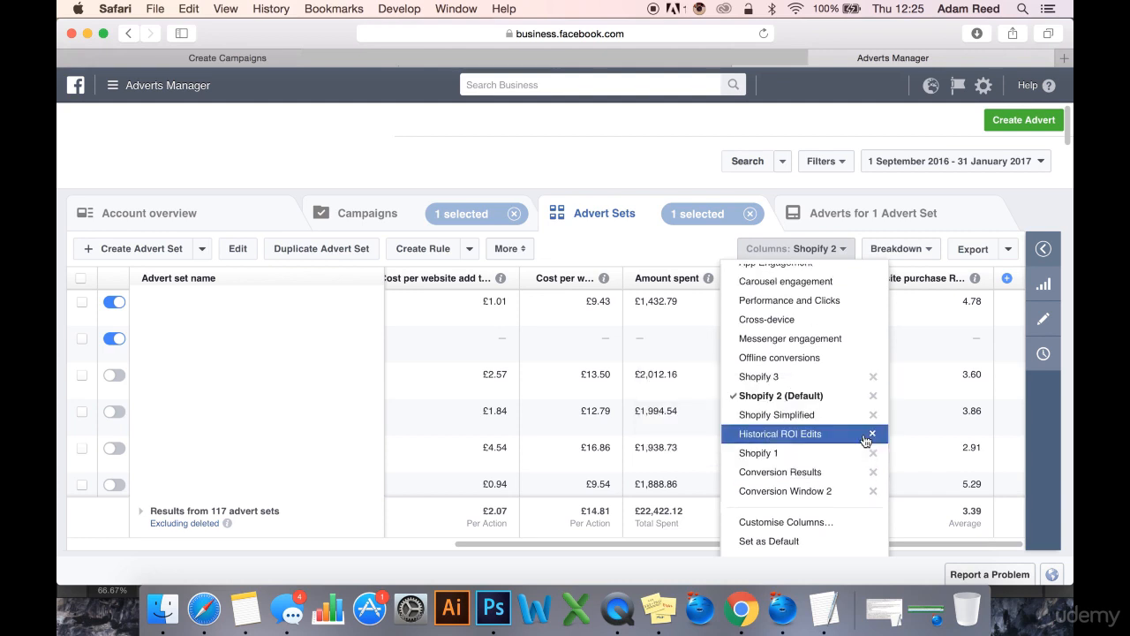
- Open the attribution window comparison in the column customisation and examine the option to include the default attribution window
click(794, 523)
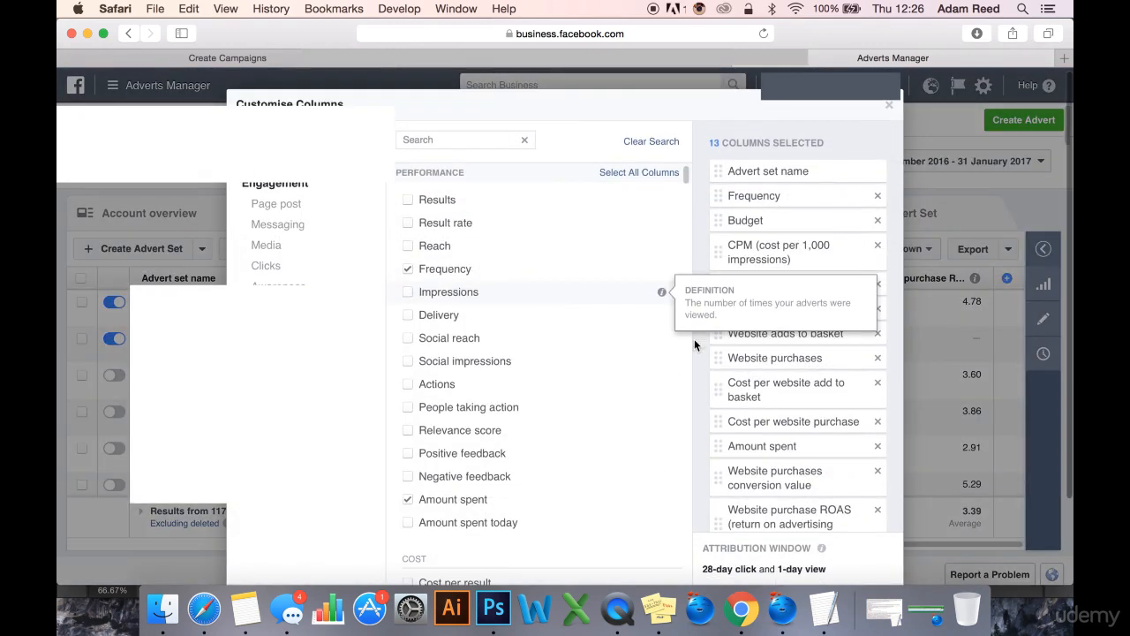
scroll(777, 370, down, 3)
scroll(843, 541, down, 3)
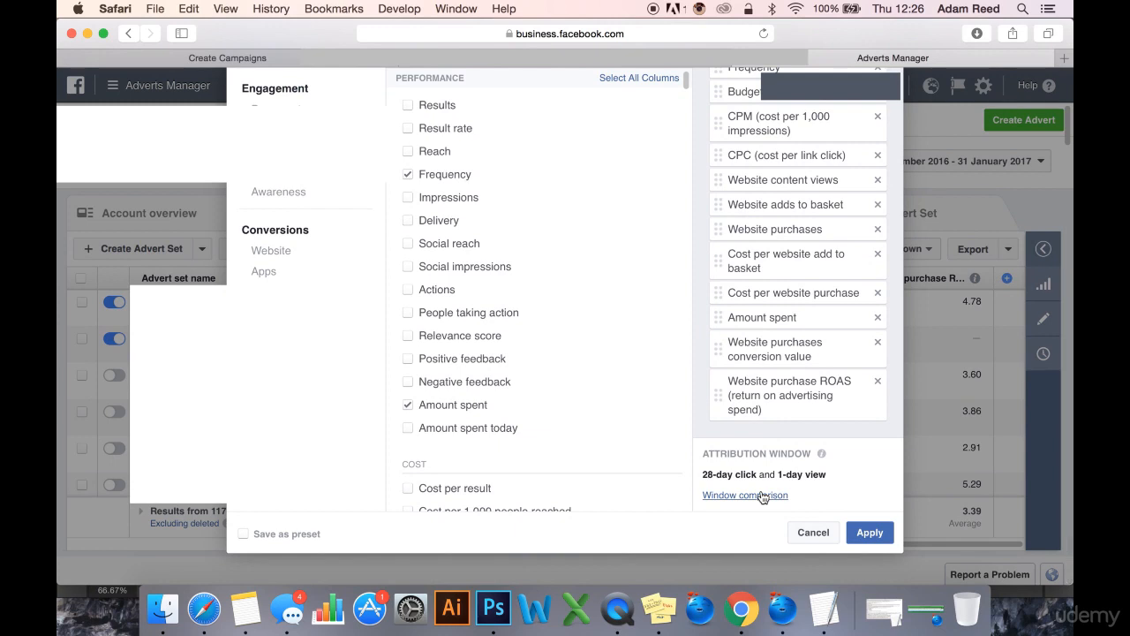
click(762, 495)
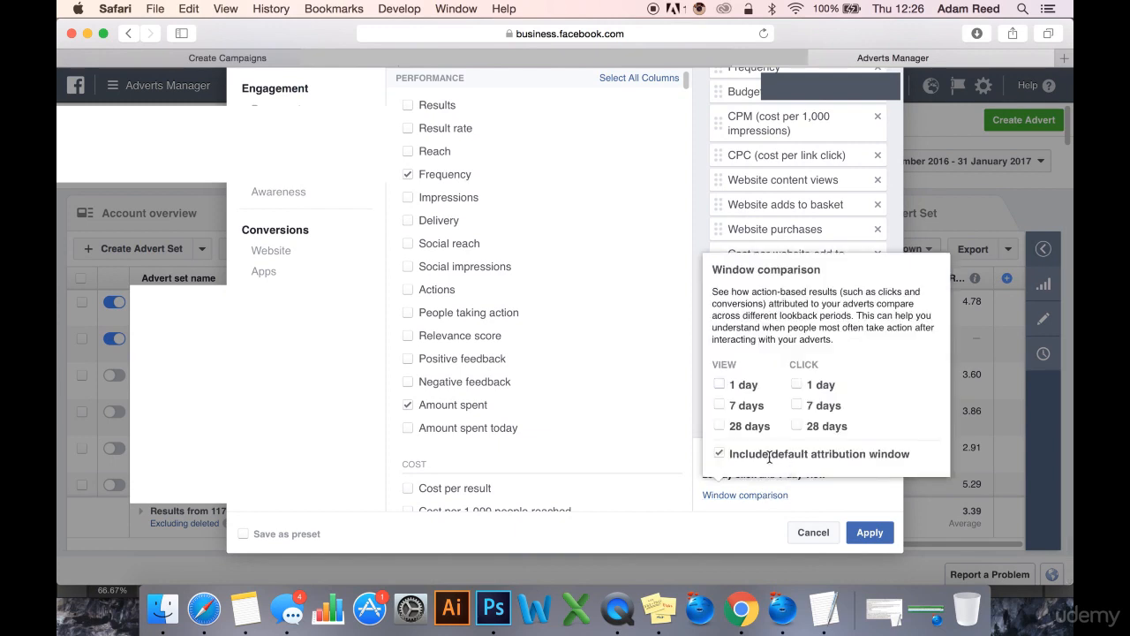
drag(905, 453, 740, 450)
click(886, 459)
drag(911, 452, 729, 453)
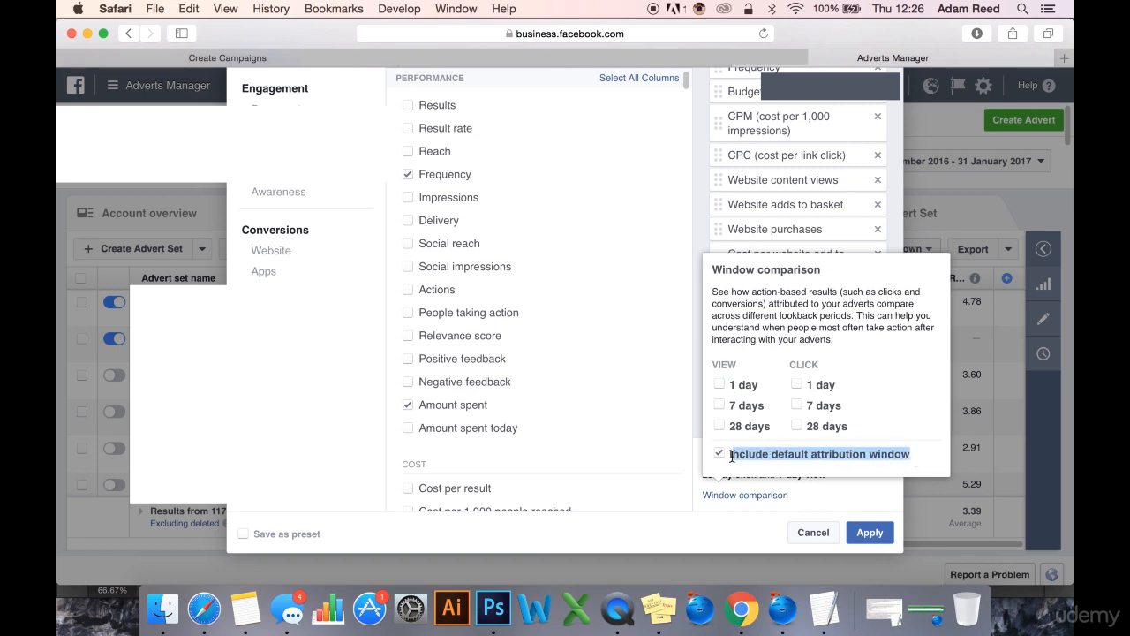
click(768, 456)
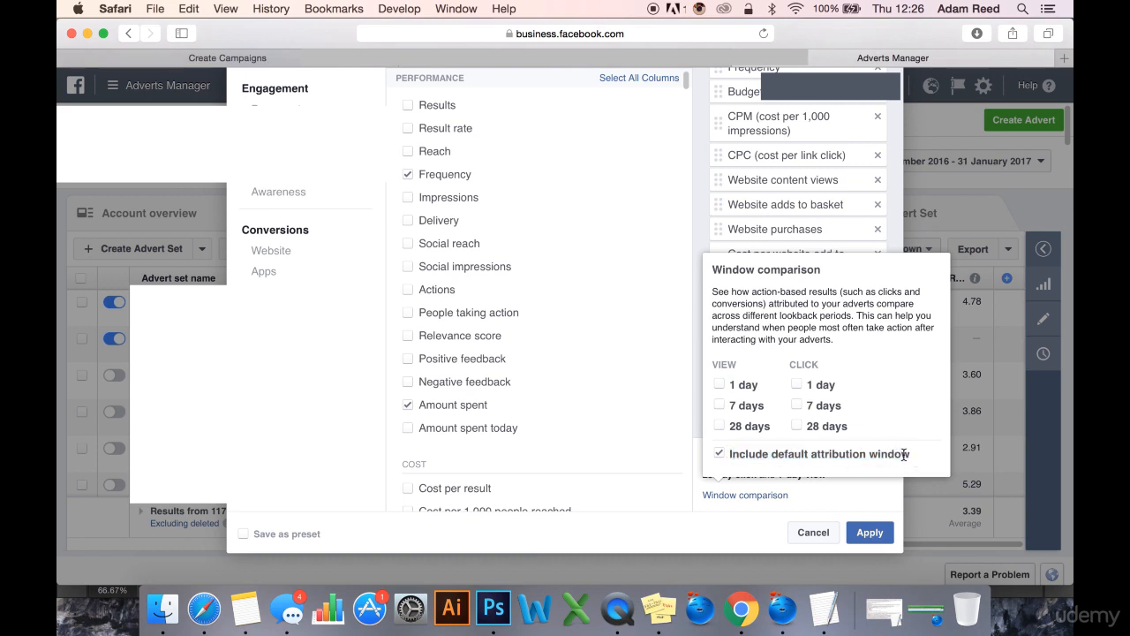
drag(910, 453, 718, 455)
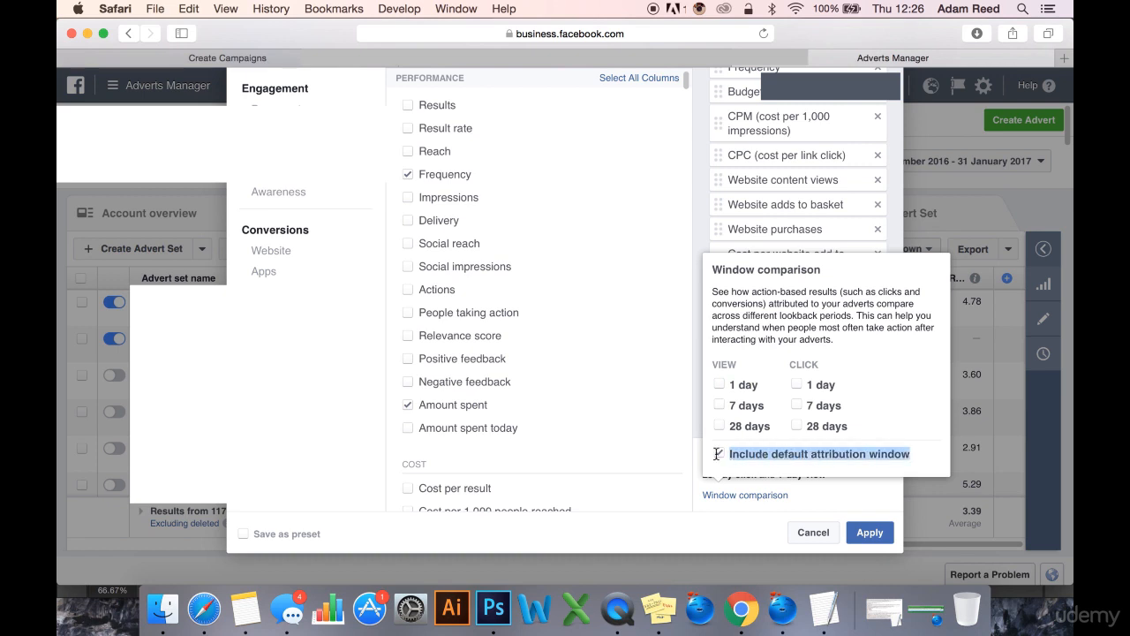
click(883, 453)
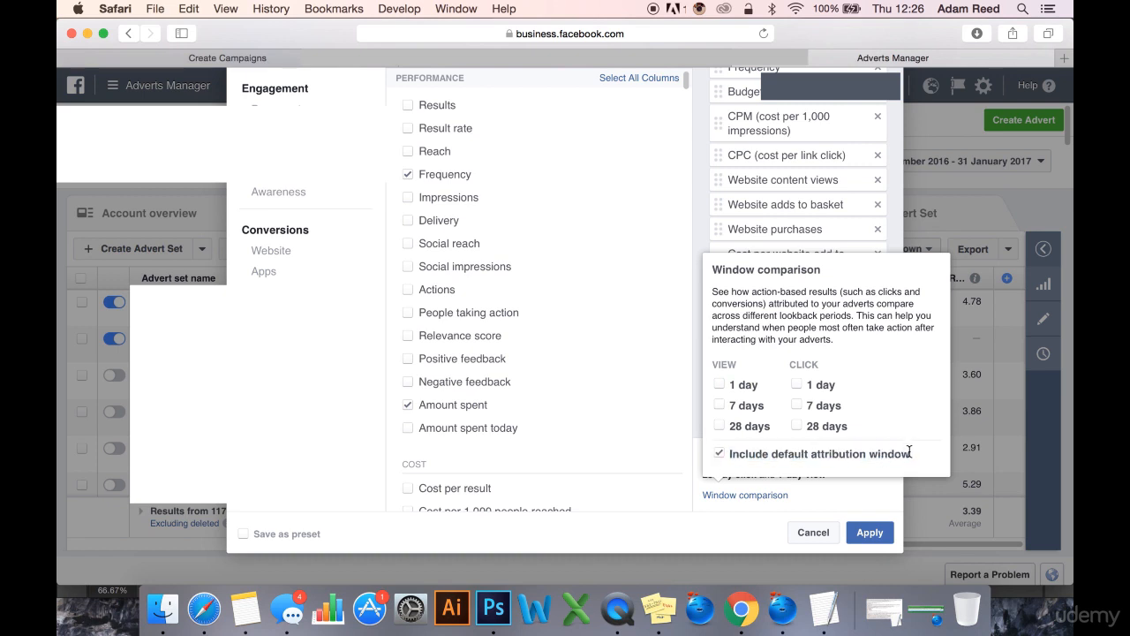
drag(911, 452, 728, 447)
click(756, 455)
- Try adding a 28-day view window to the attribution comparison, and discard the column customisation
click(719, 431)
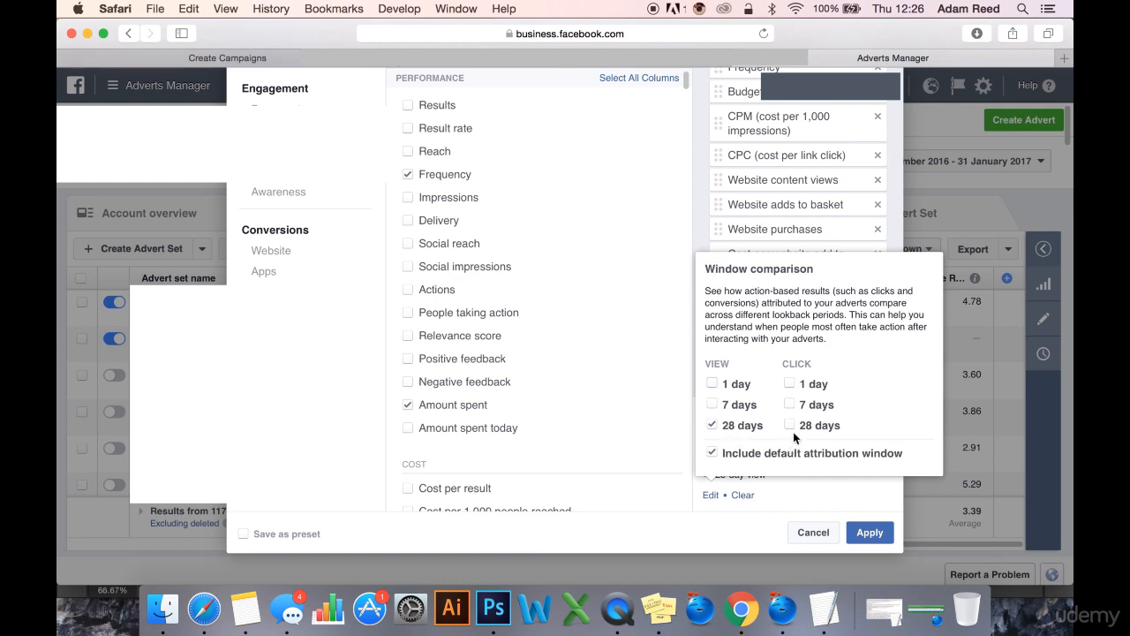
drag(752, 385, 723, 384)
click(736, 385)
drag(752, 384, 723, 385)
drag(826, 365, 724, 384)
click(741, 374)
click(741, 396)
click(743, 528)
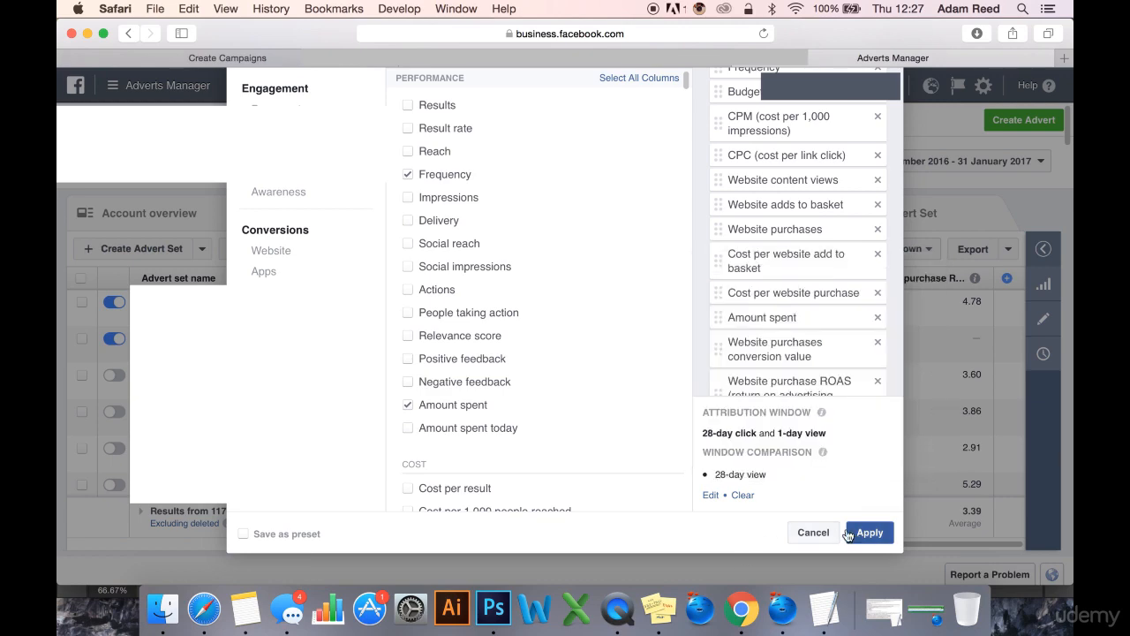
scroll(212, 415, down, 1)
click(816, 533)
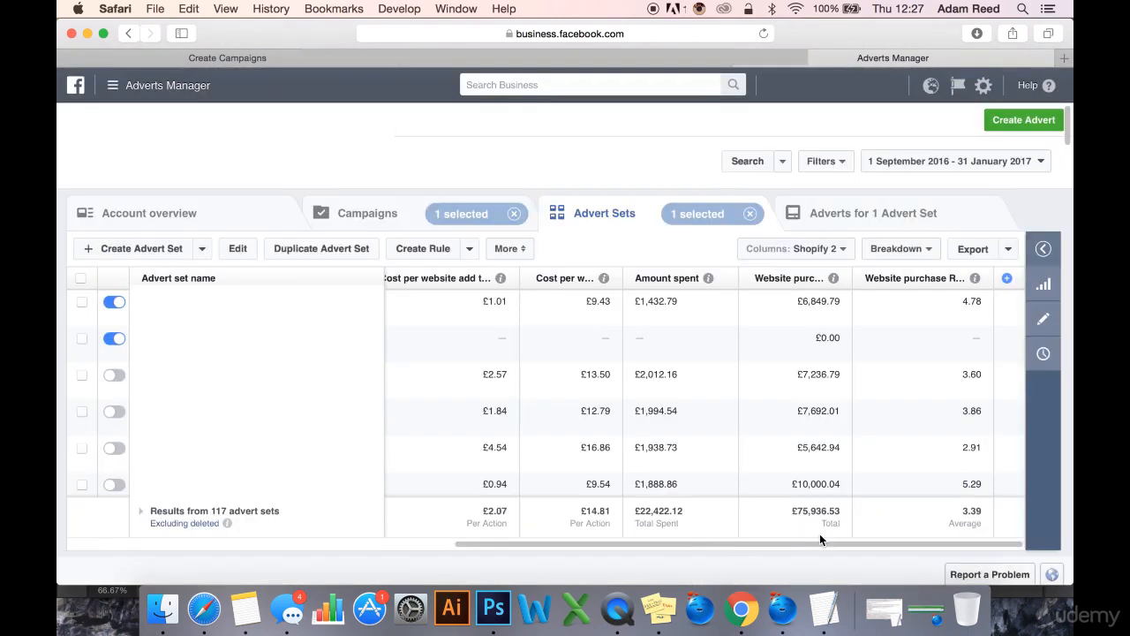
- Review the saved column presets and the total website purchases conversion value under the Shopify 2 preset
click(824, 250)
scroll(825, 402, down, 5)
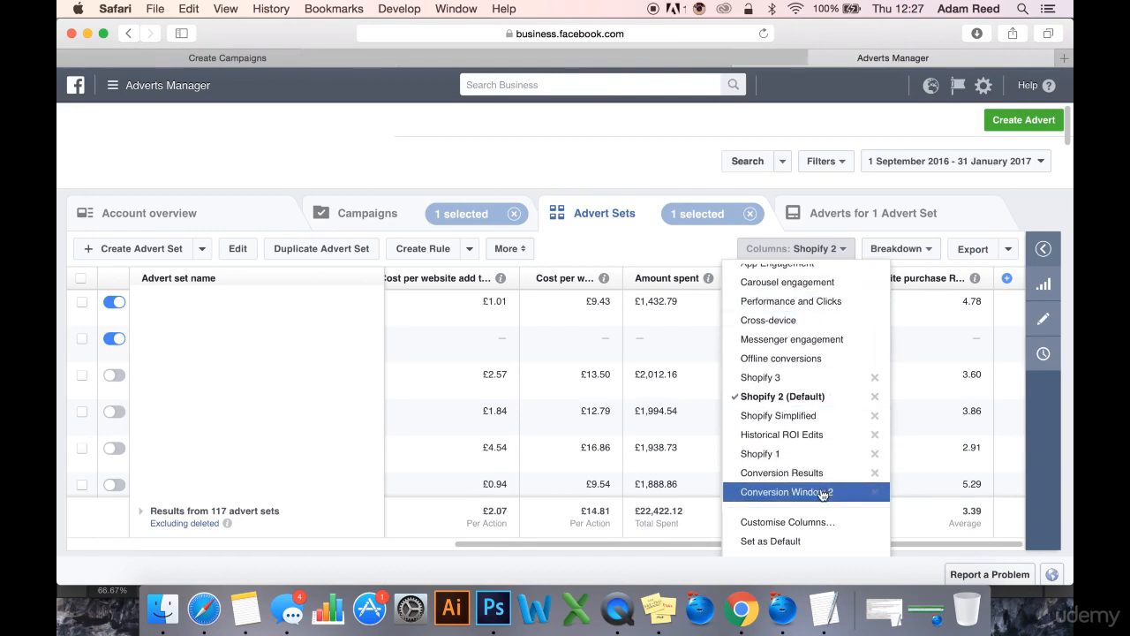
click(673, 558)
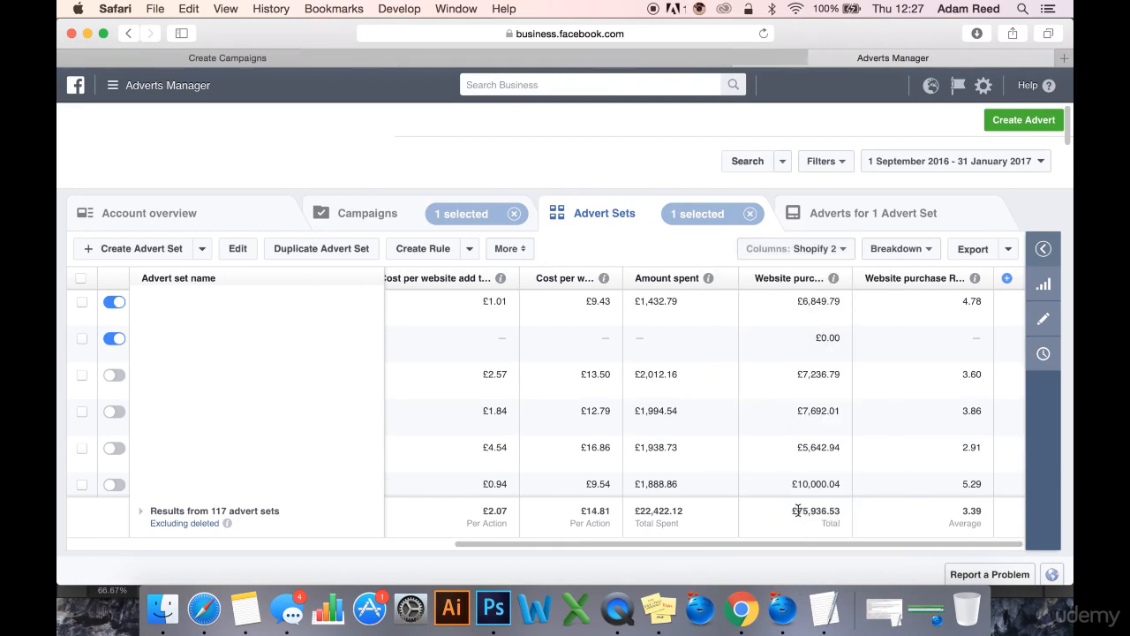
mouse_move(800, 510)
mouse_down()
mouse_move(812, 511)
mouse_move(791, 510)
mouse_up()
click(824, 510)
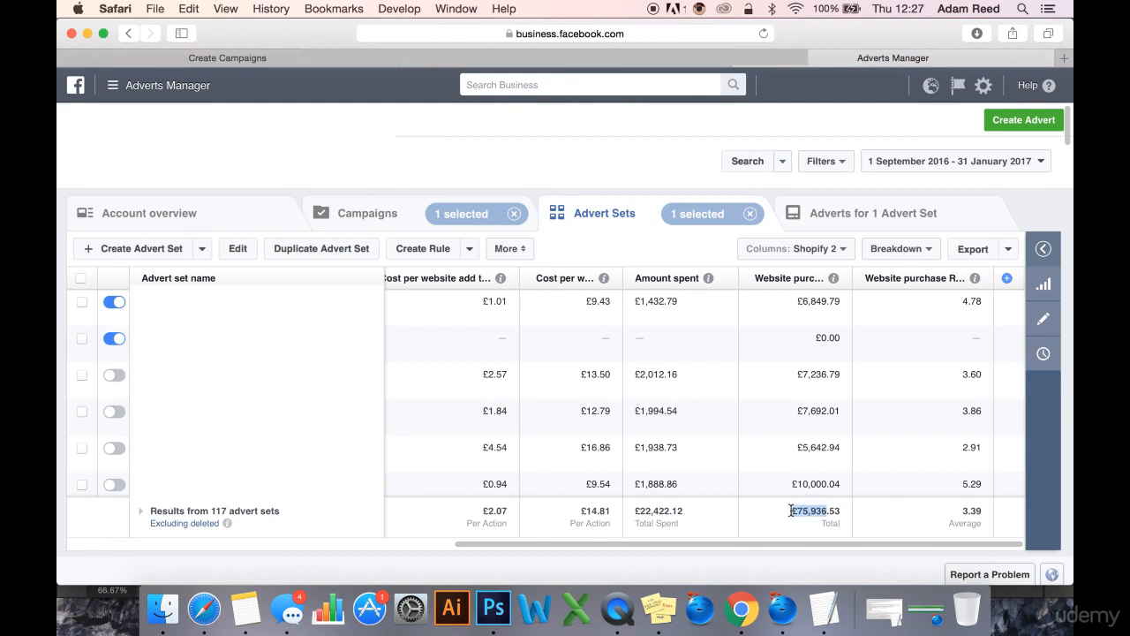
- Switch the advert sets table to the Conversion Window 2 column preset
click(819, 248)
scroll(777, 389, down, 1)
scroll(794, 481, down, 3)
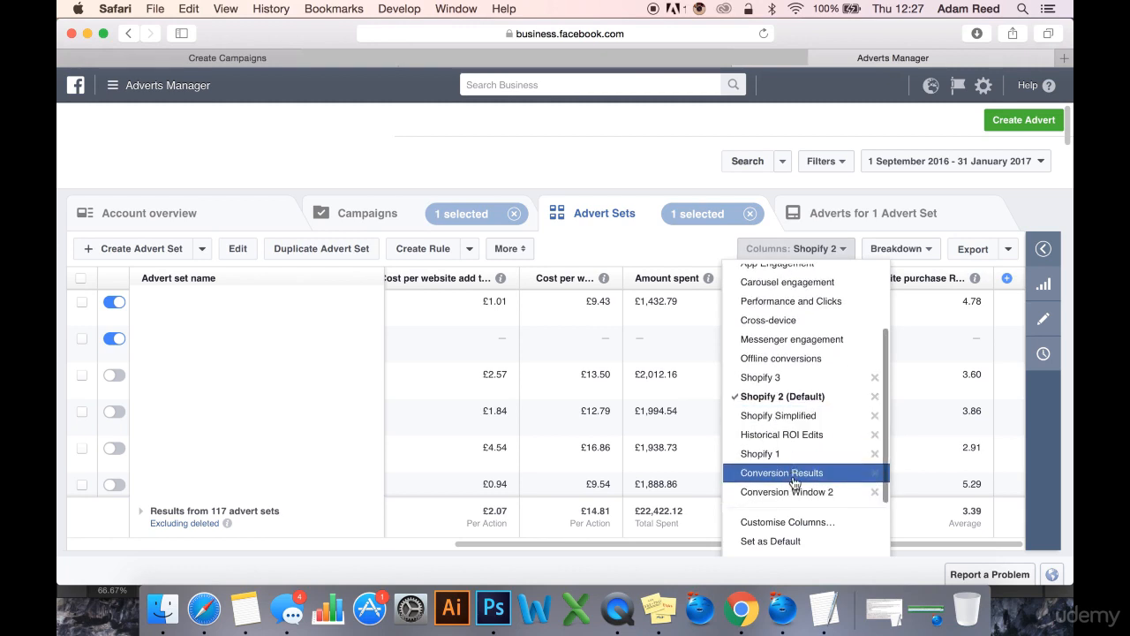
click(794, 492)
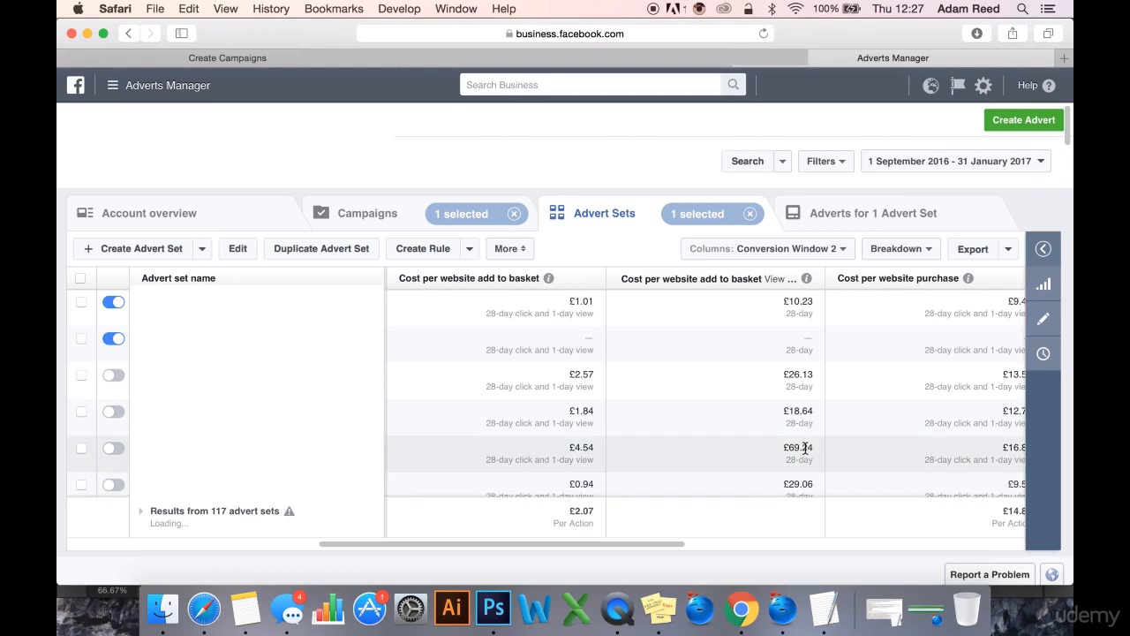
- Find the website purchases conversion value columns and examine the 28-day view total beside the default attribution total
scroll(821, 382, right, 5)
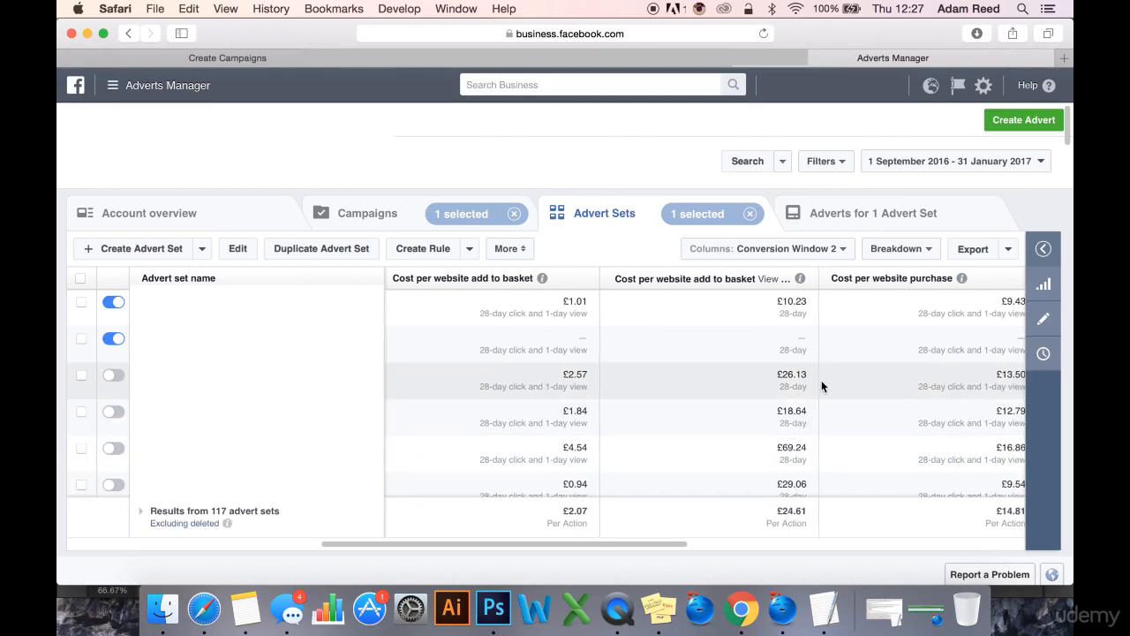
scroll(821, 386, right, 4)
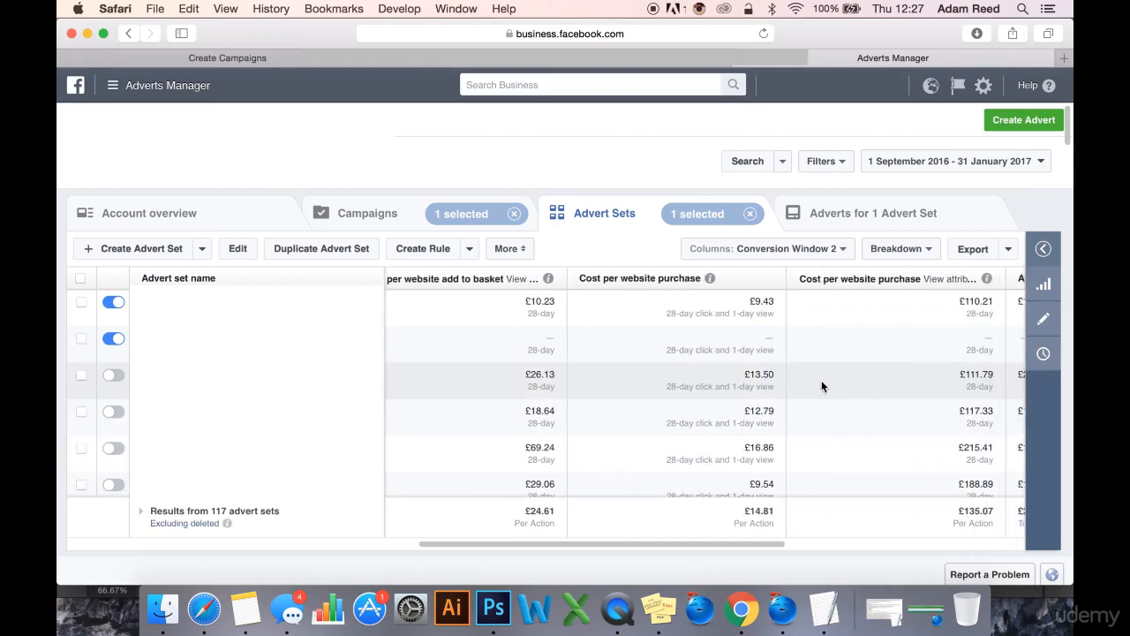
scroll(821, 380, right, 7)
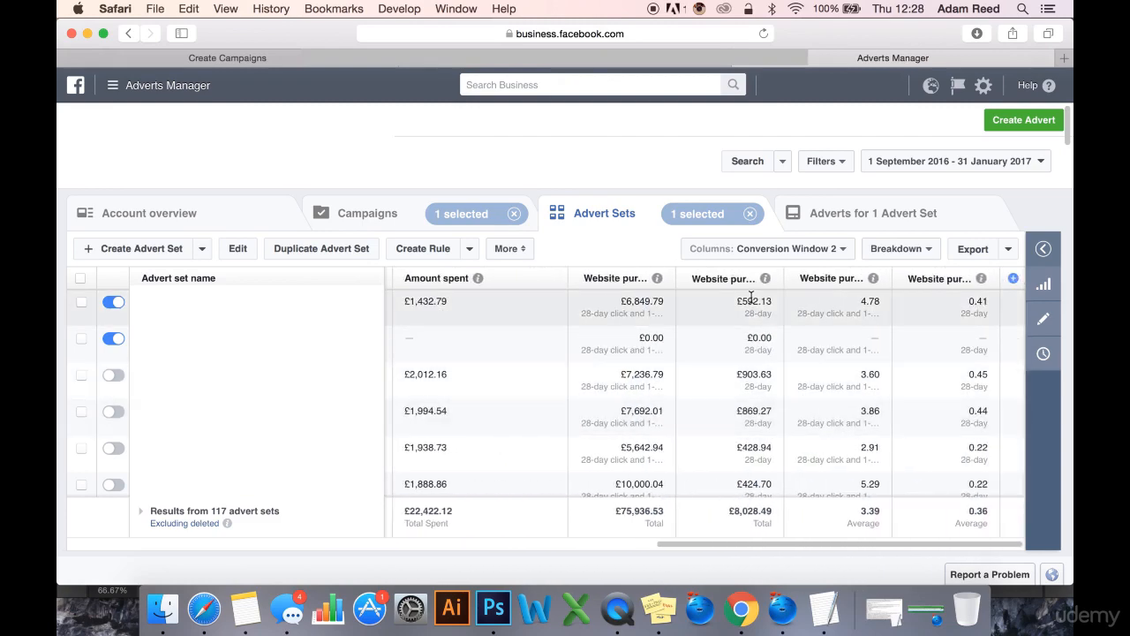
drag(770, 510, 727, 510)
click(769, 510)
click(746, 512)
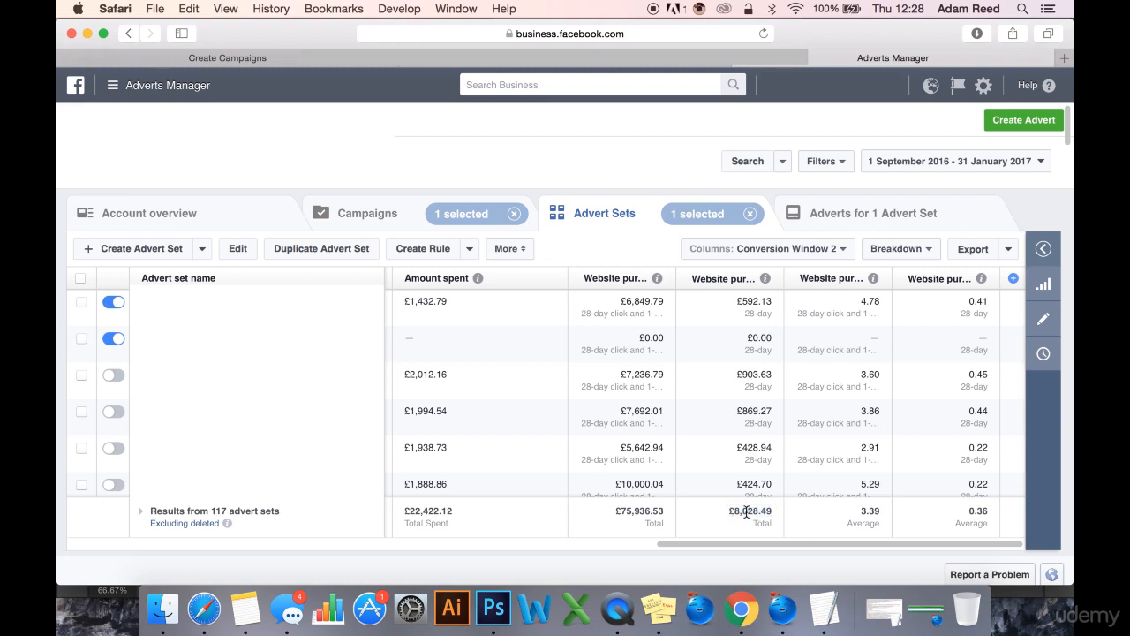
- Compare the default and 28-day view purchase conversion values for the first and third advert sets
click(650, 308)
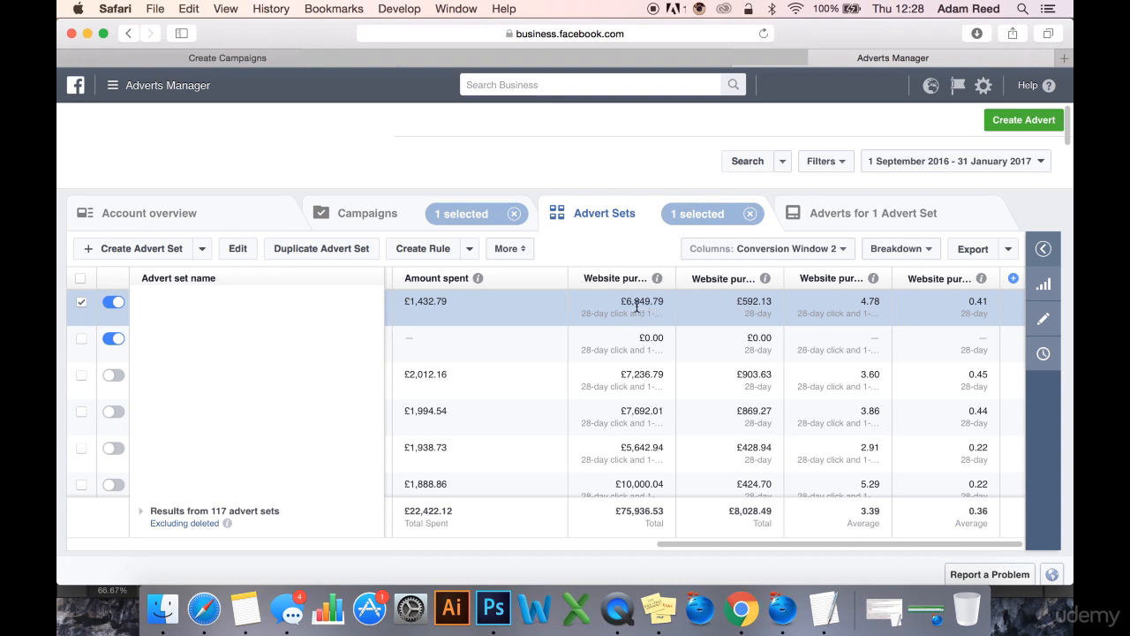
drag(621, 301, 658, 302)
click(653, 302)
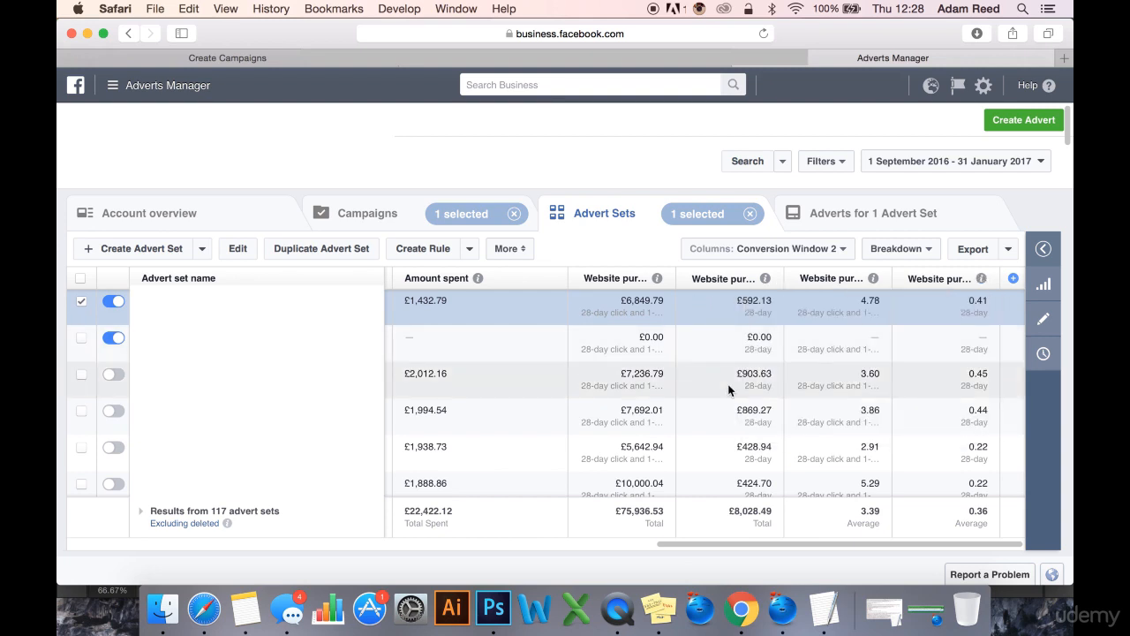
drag(772, 374, 743, 373)
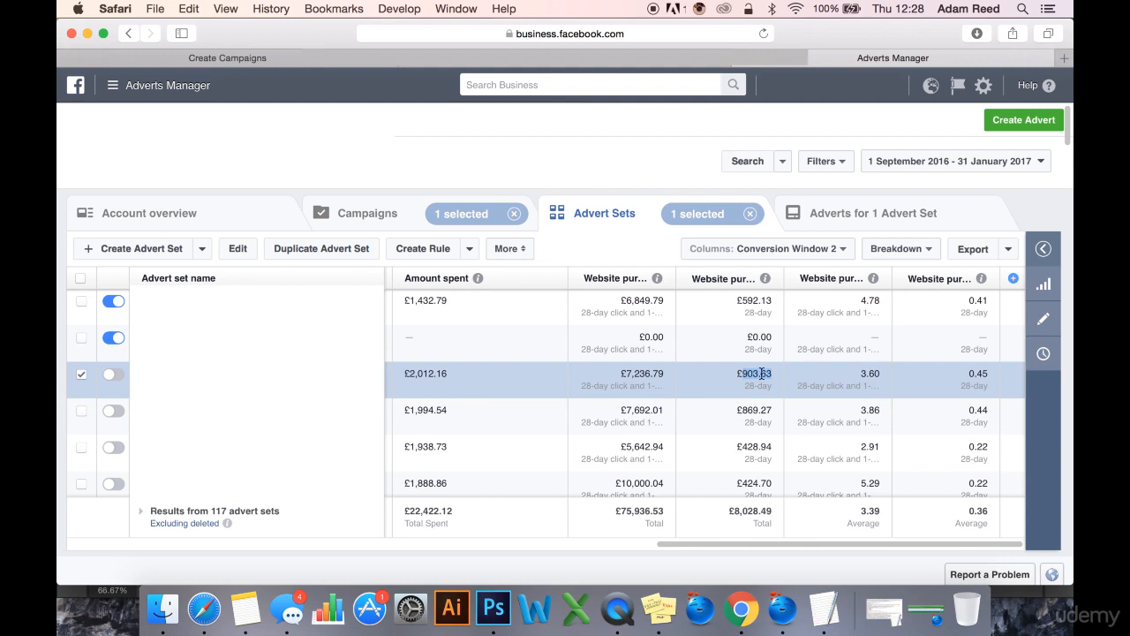
click(760, 373)
- Compare the default and 28-day view purchase conversion values for the advert set that spent £1,888.86
scroll(757, 378, down, 3)
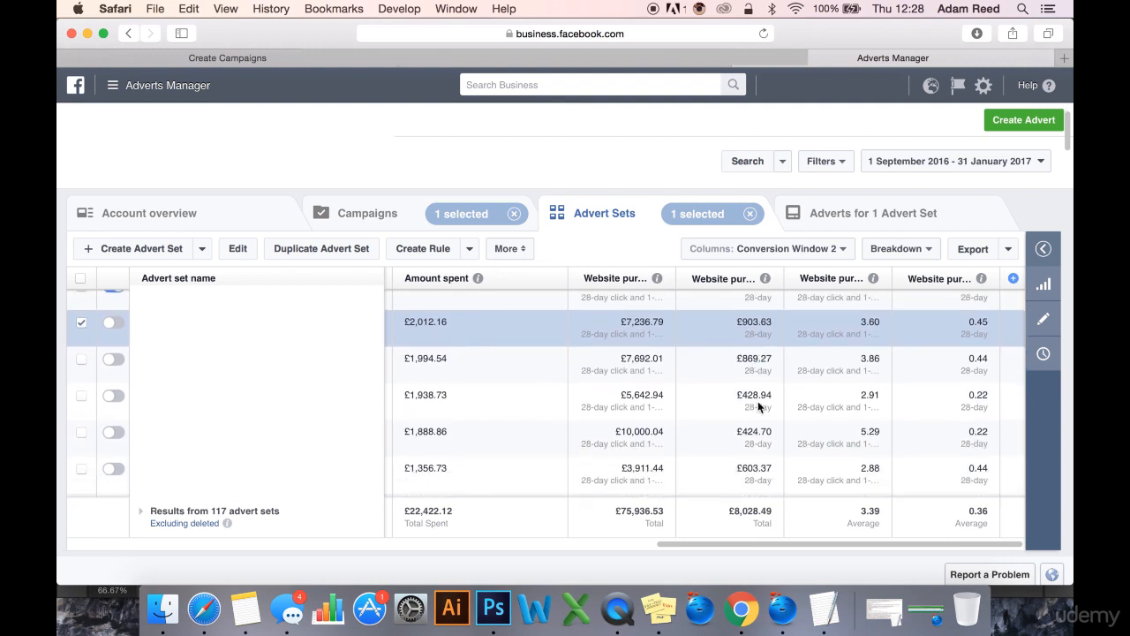
scroll(758, 406, down, 1)
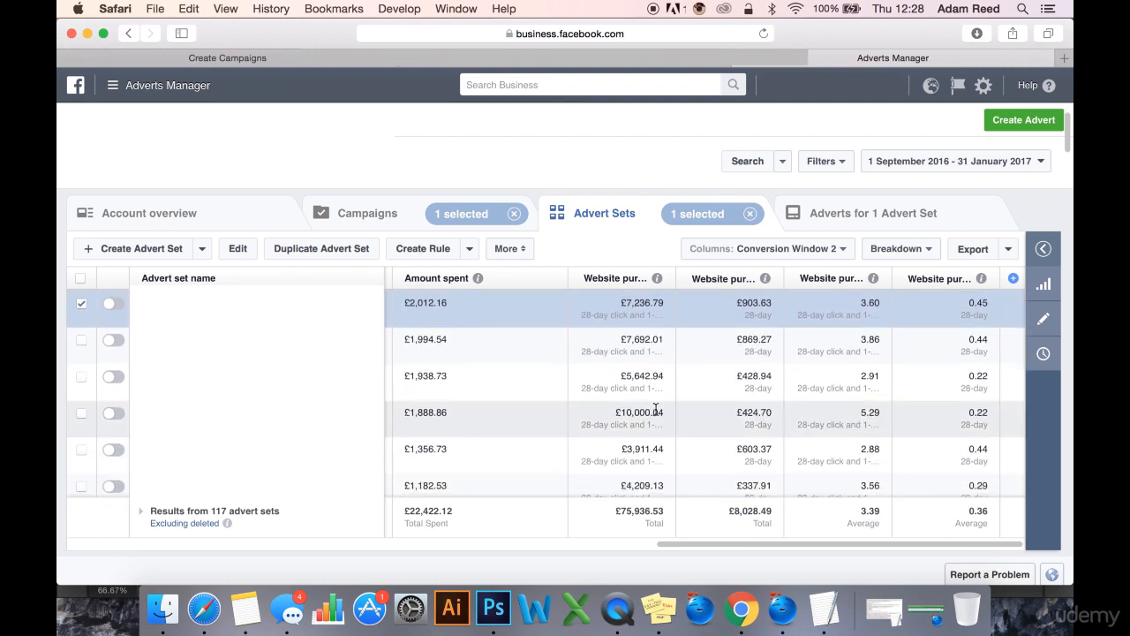
drag(773, 412, 743, 412)
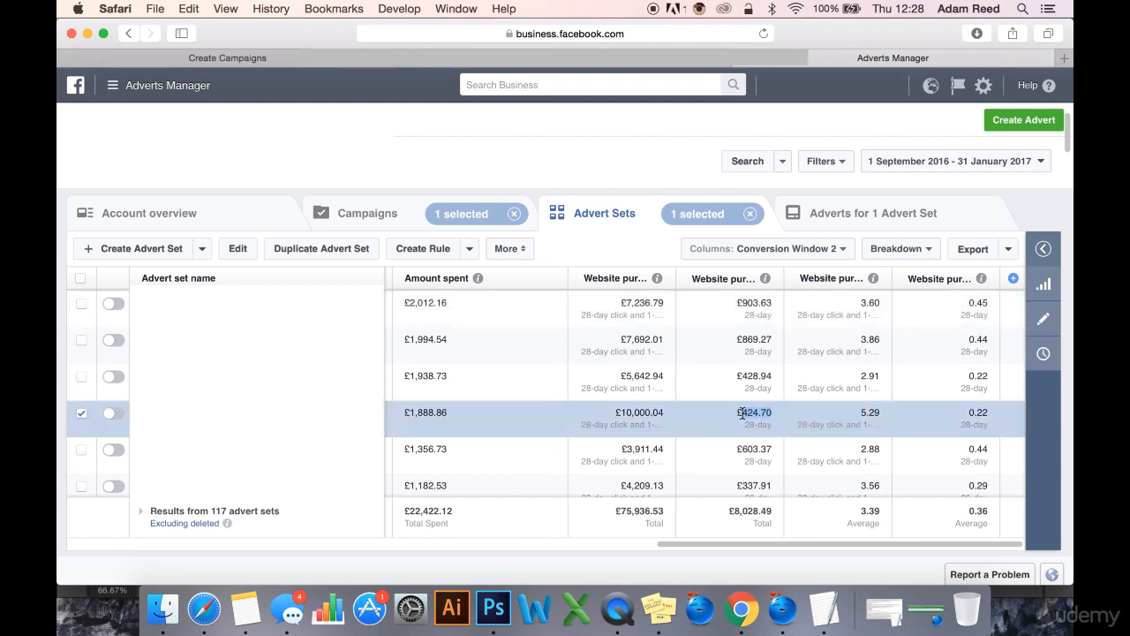
click(751, 412)
drag(768, 411, 737, 413)
click(756, 413)
scroll(760, 422, down, 1)
scroll(759, 424, down, 2)
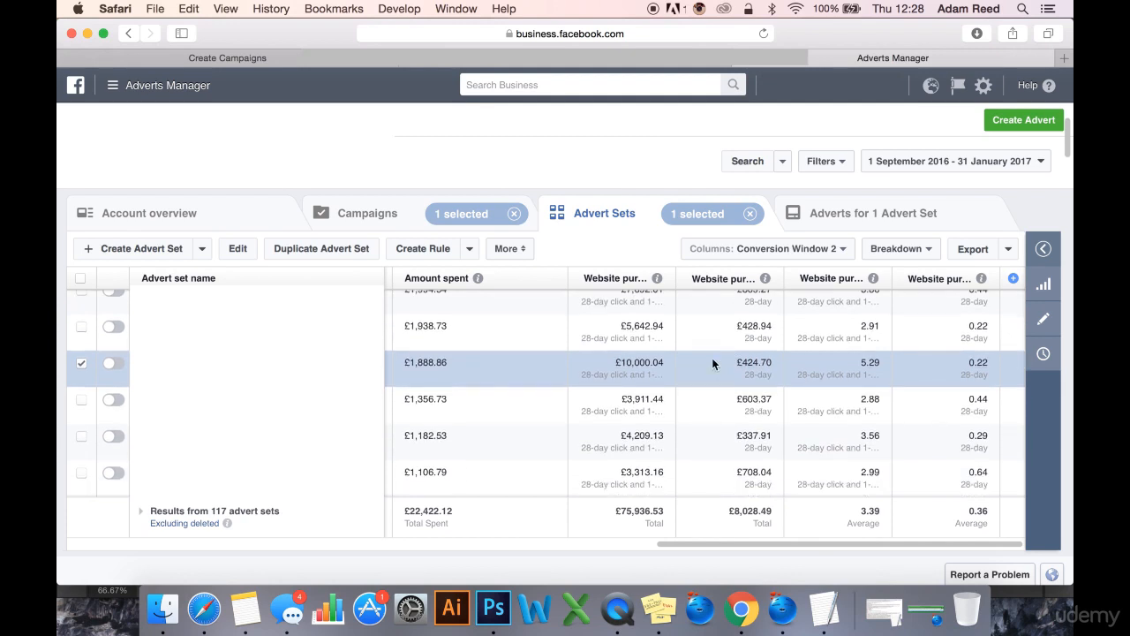
- Examine the cost per website purchase under the default attribution and the 28-day view window
scroll(545, 346, left, 5)
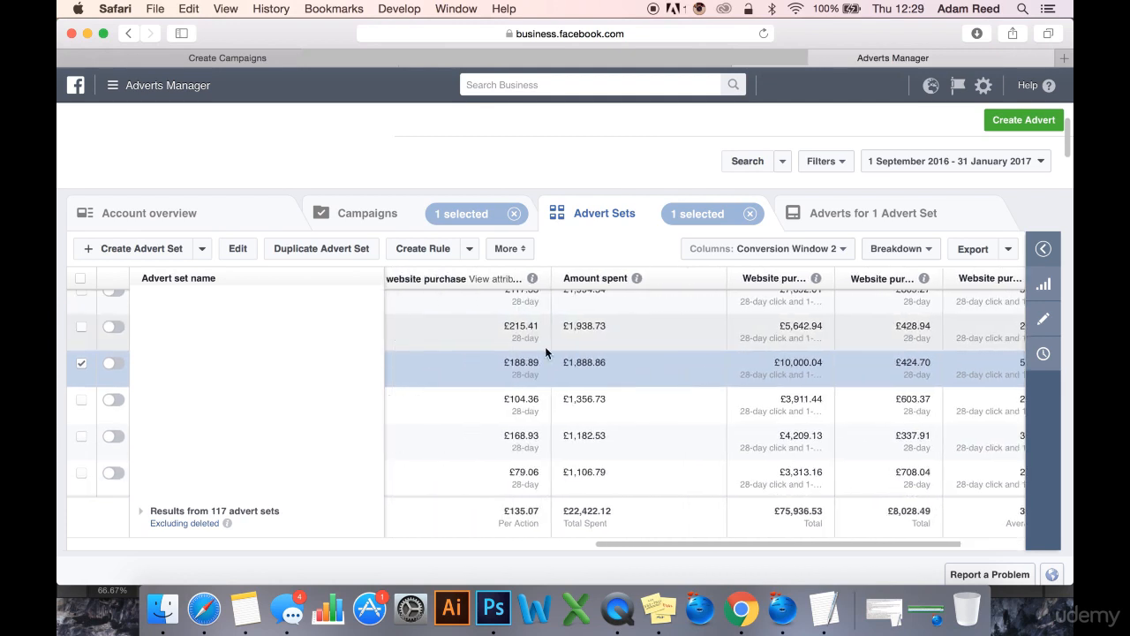
scroll(545, 349, left, 3)
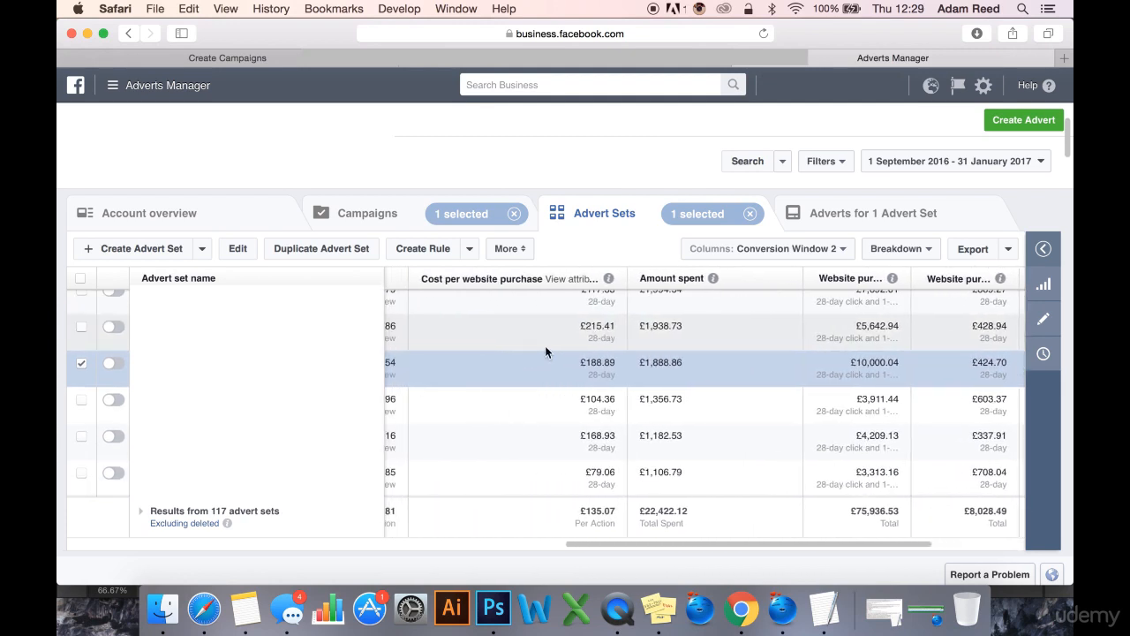
scroll(544, 351, left, 8)
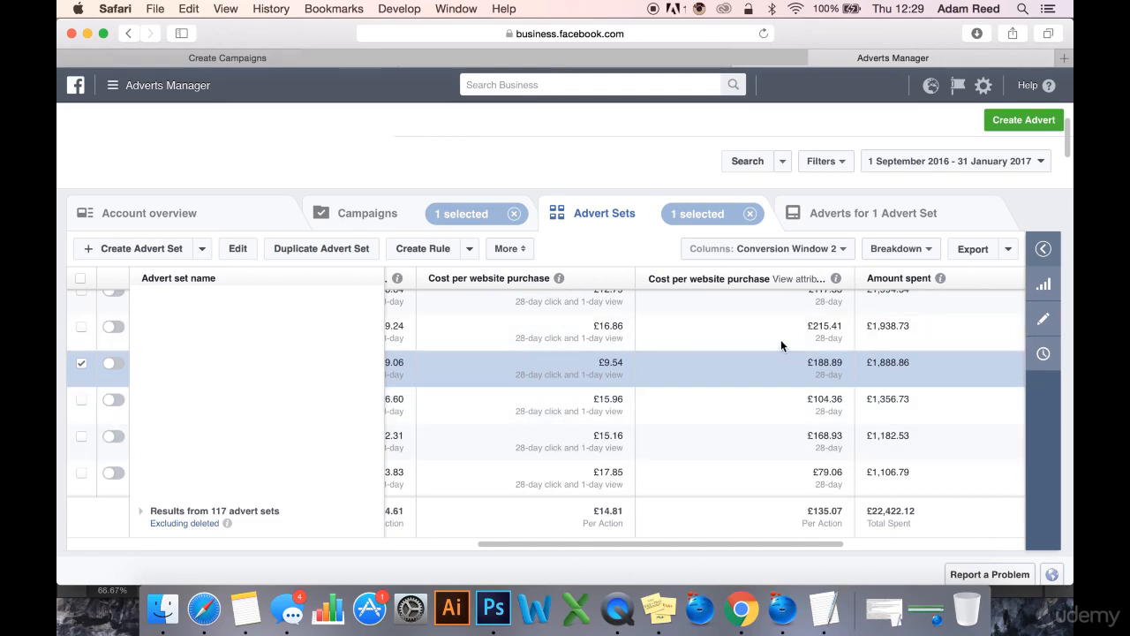
scroll(517, 357, left, 5)
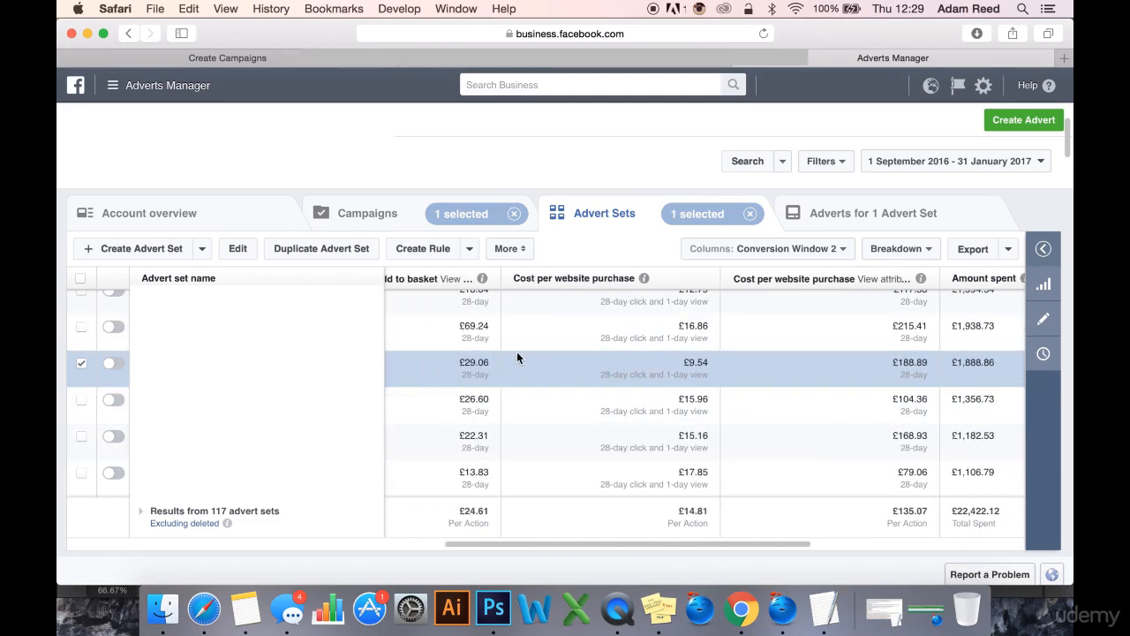
- Read the descriptions of the website adds to basket columns to tell default from view attribution
scroll(517, 356, left, 10)
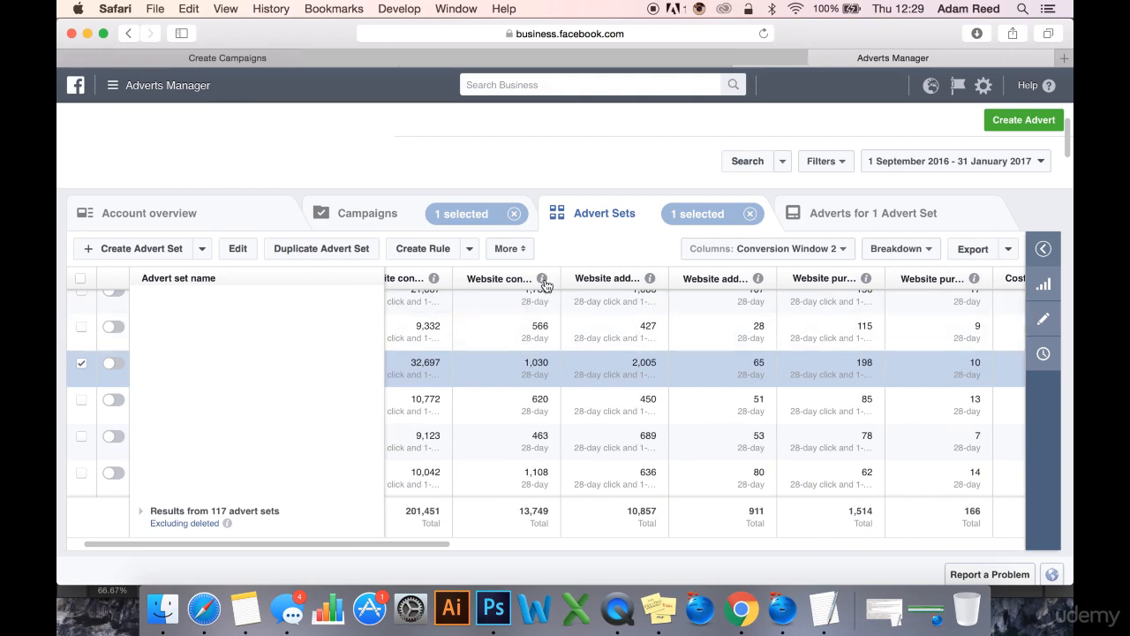
mouse_move(542, 281)
mouse_move(647, 283)
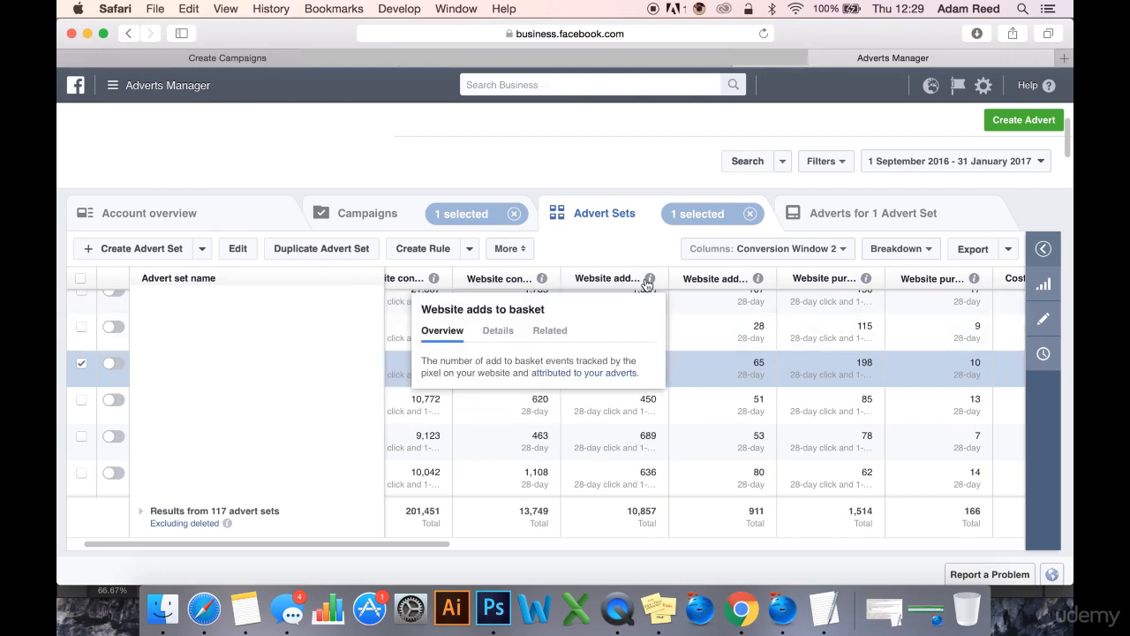
mouse_move(756, 282)
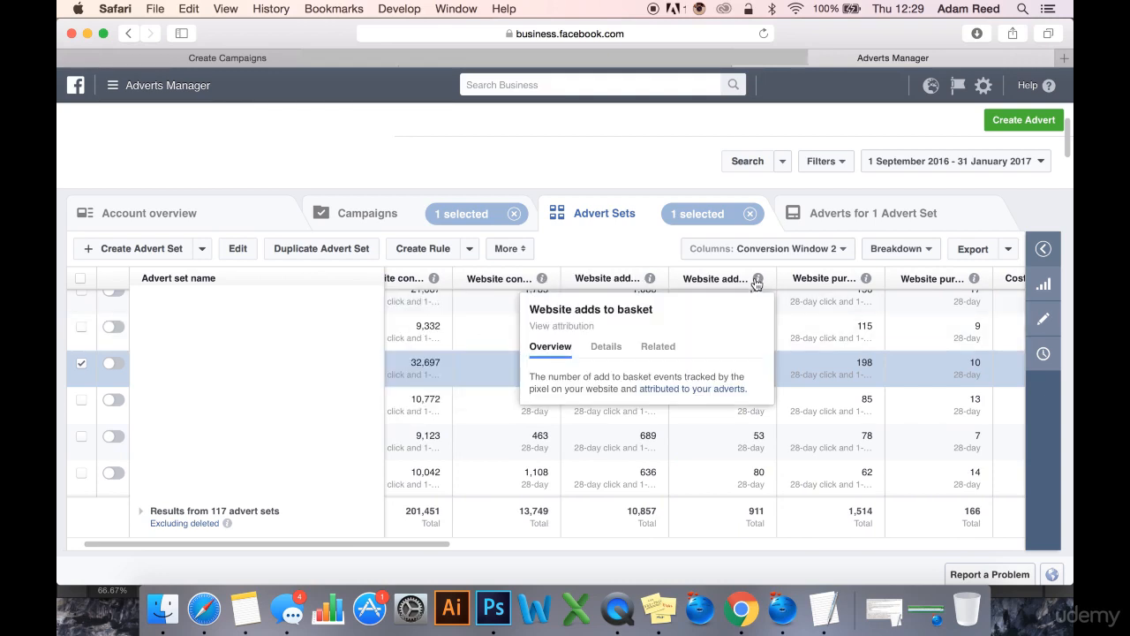
- Compare the first advert set's website purchases under the default attribution and the 28-day view window
scroll(780, 293, up, 3)
scroll(781, 293, right, 3)
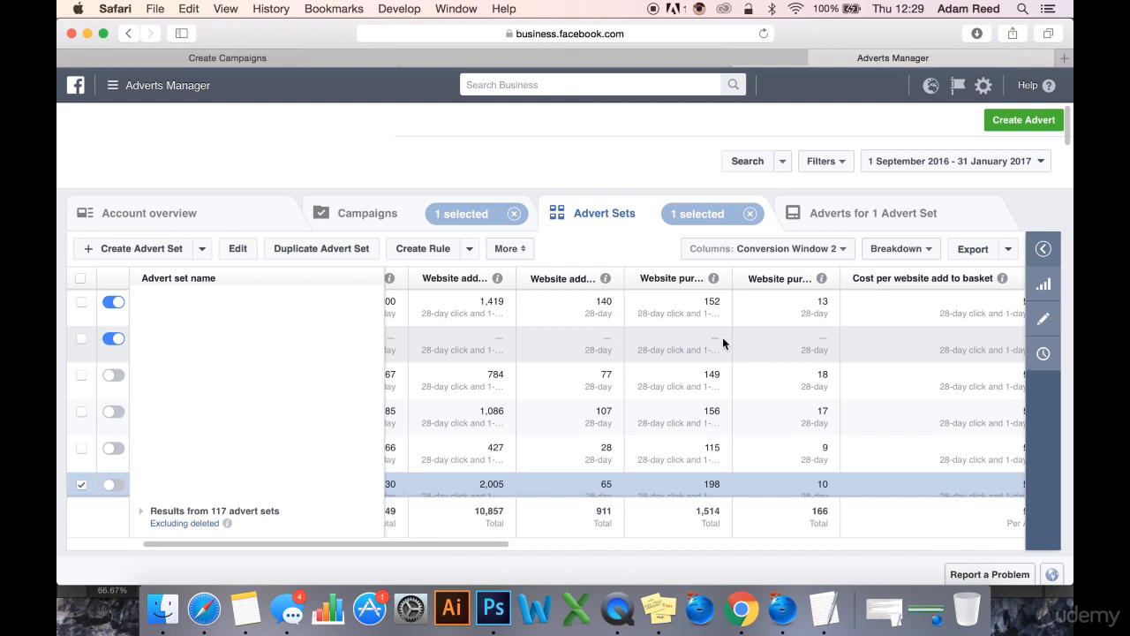
click(718, 302)
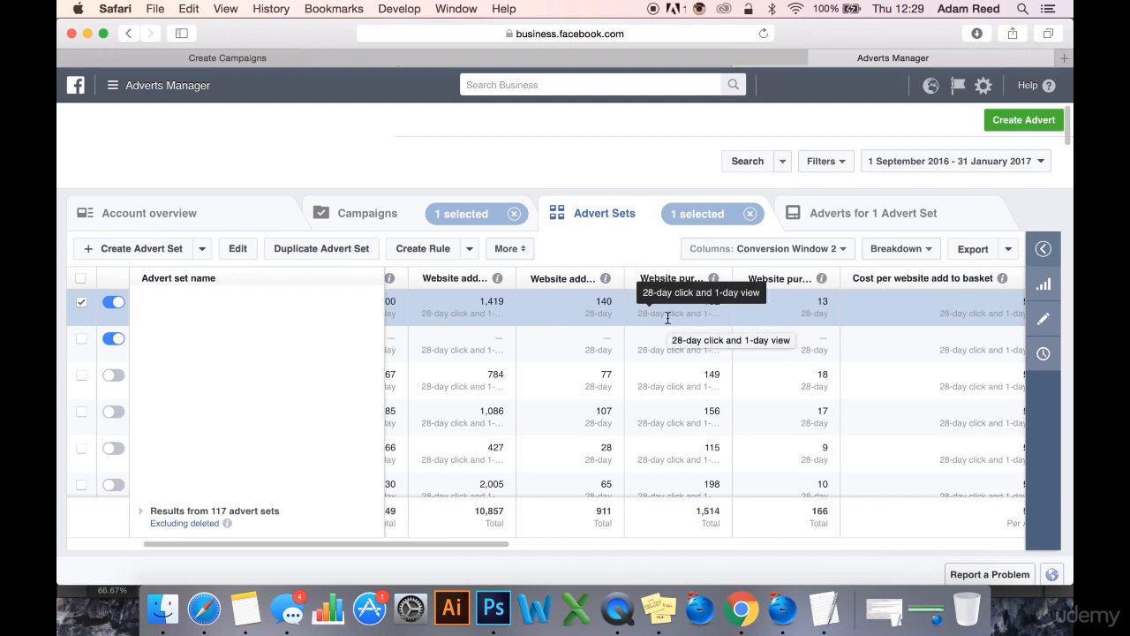
double_click(820, 302)
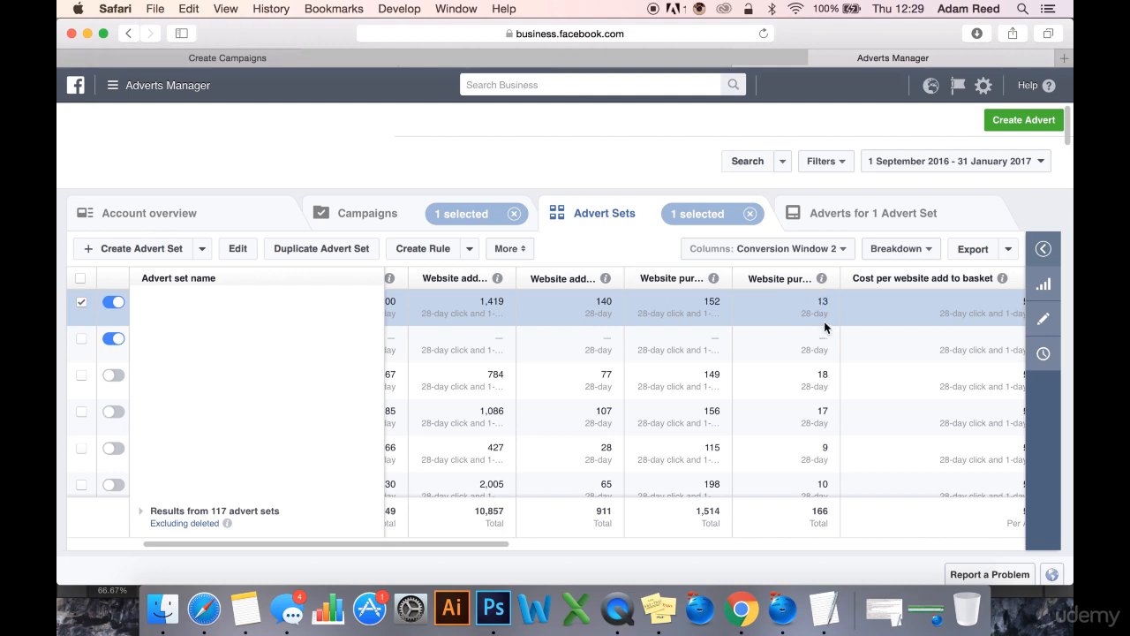
- Compare the total website purchases across all advert sets under the default attribution and the 28-day view window
scroll(823, 347, down, 1)
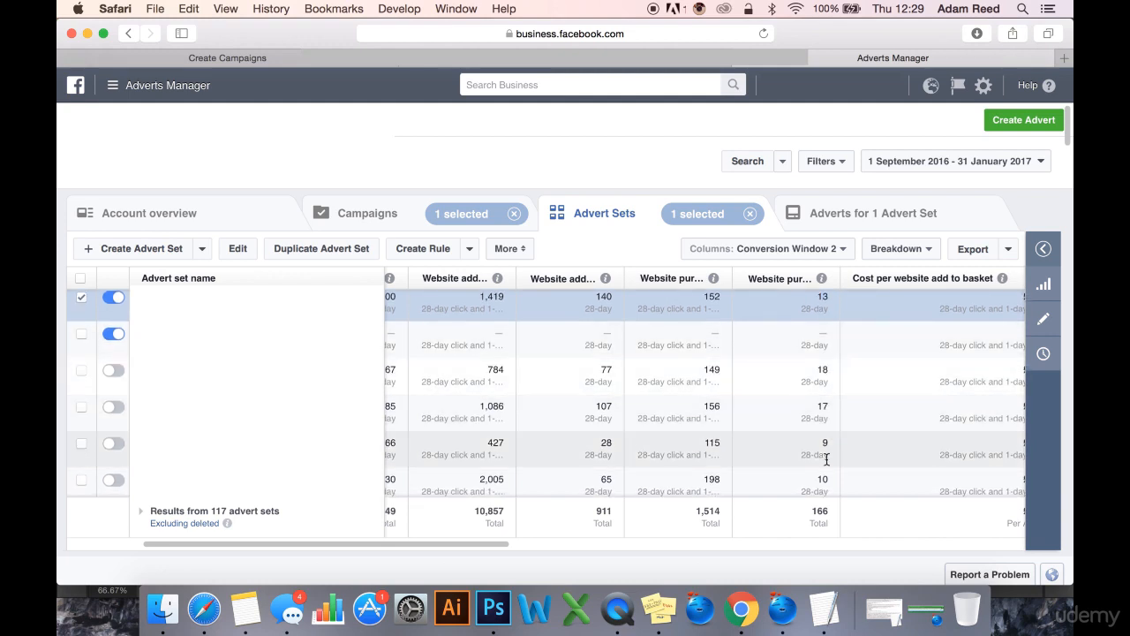
double_click(813, 511)
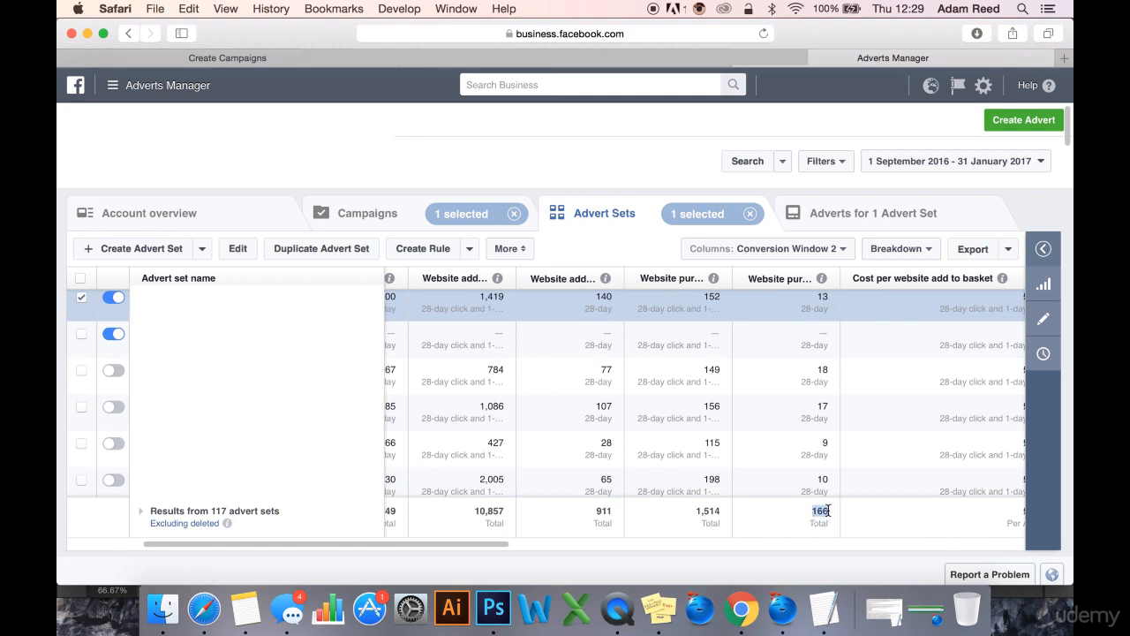
click(787, 364)
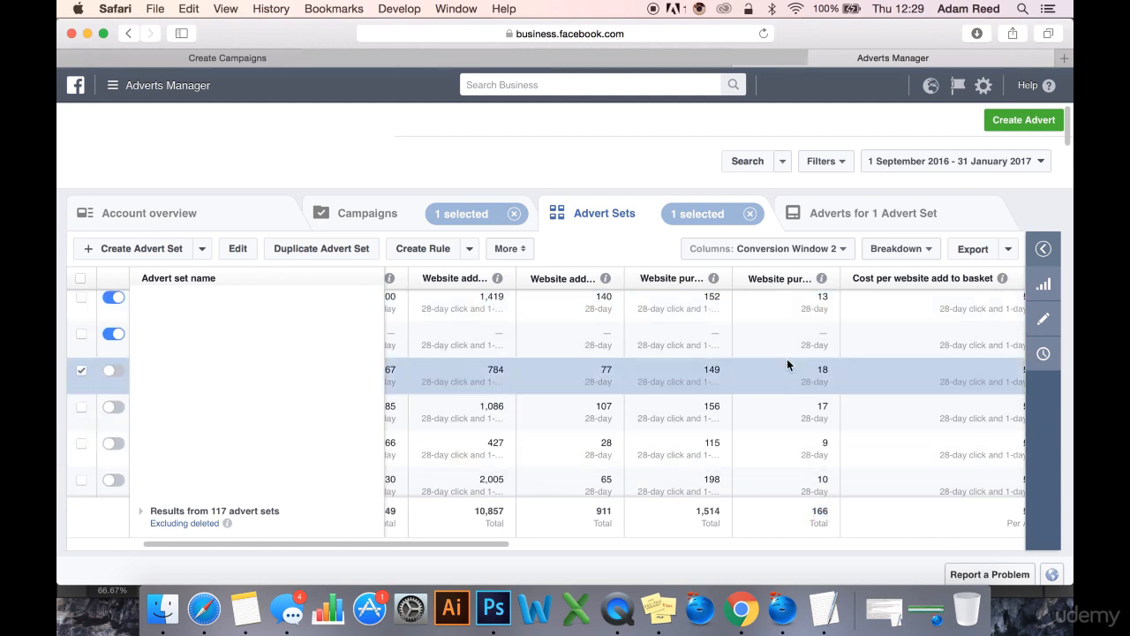
drag(830, 514, 712, 511)
double_click(711, 512)
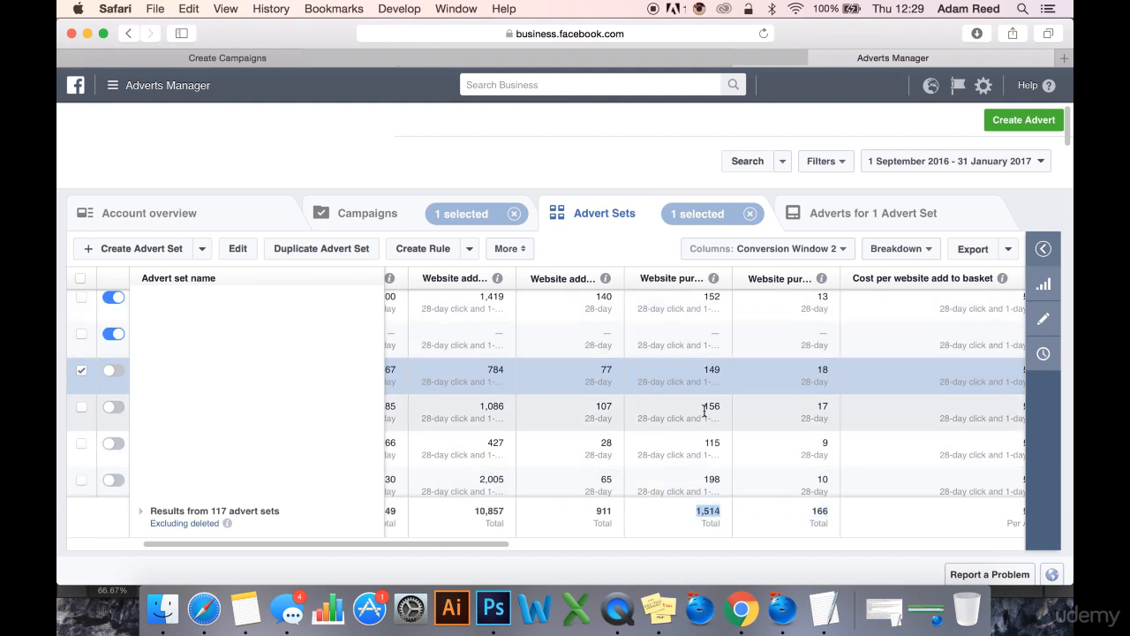
click(807, 512)
drag(807, 515, 833, 512)
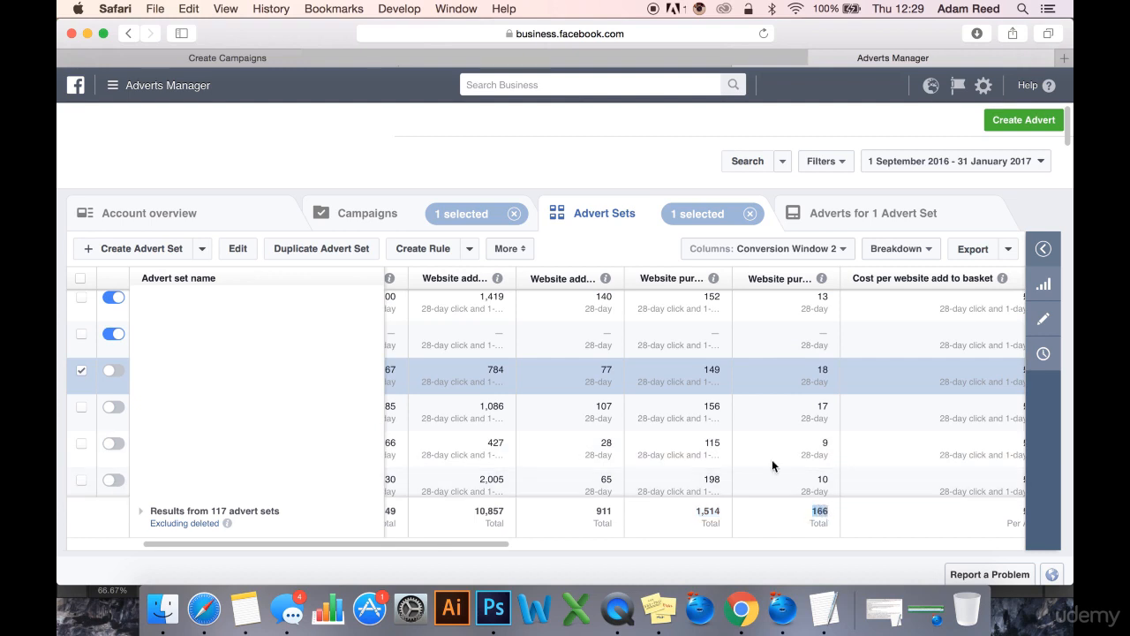
click(823, 511)
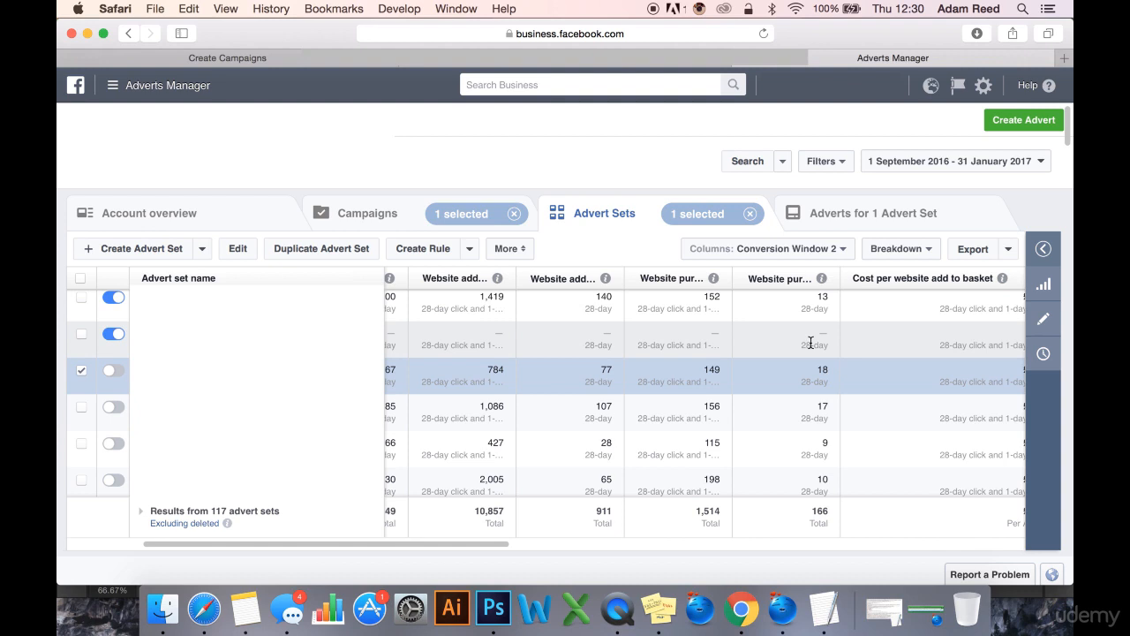
- Compare the total website purchases conversion values under the default attribution and the 28-day view window
scroll(810, 342, right, 3)
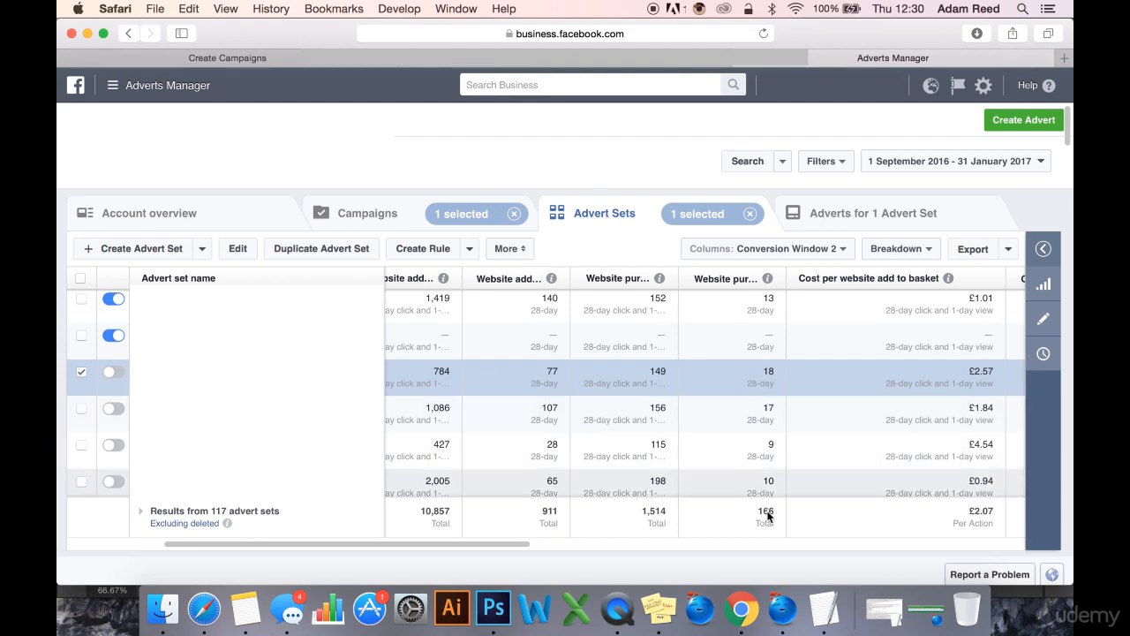
scroll(855, 433, right, 5)
scroll(856, 429, right, 10)
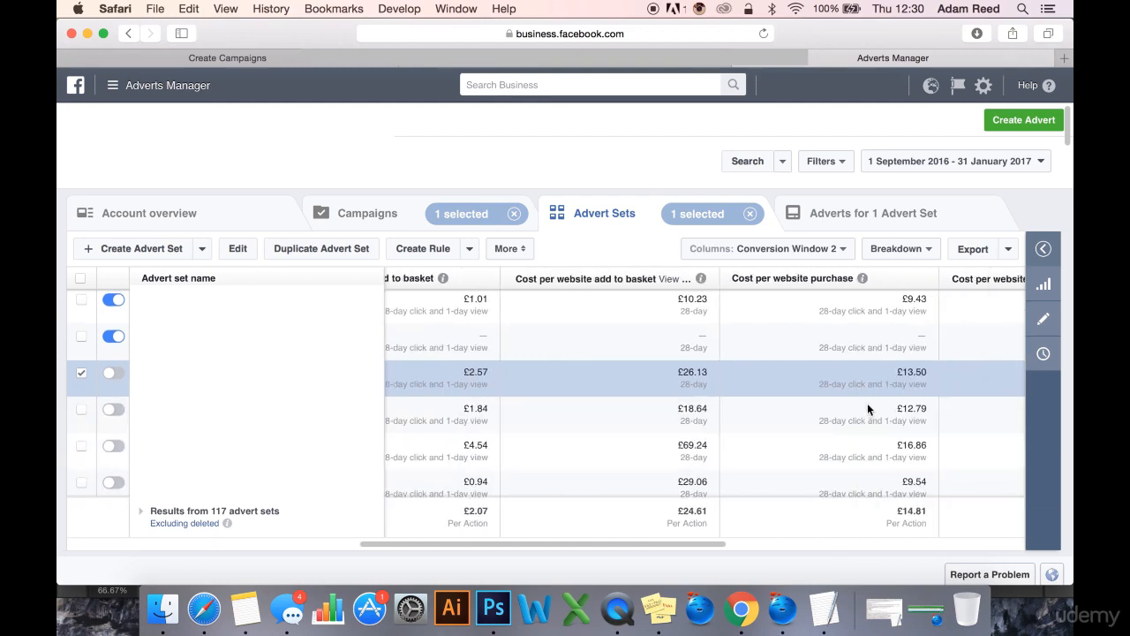
scroll(877, 402, right, 10)
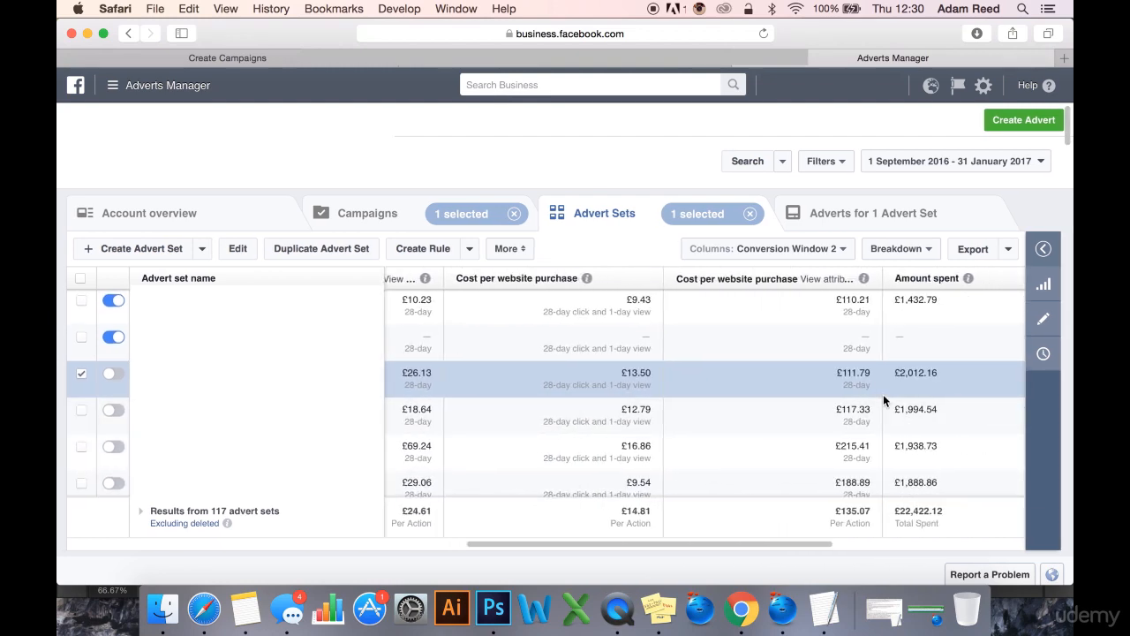
scroll(883, 394, right, 10)
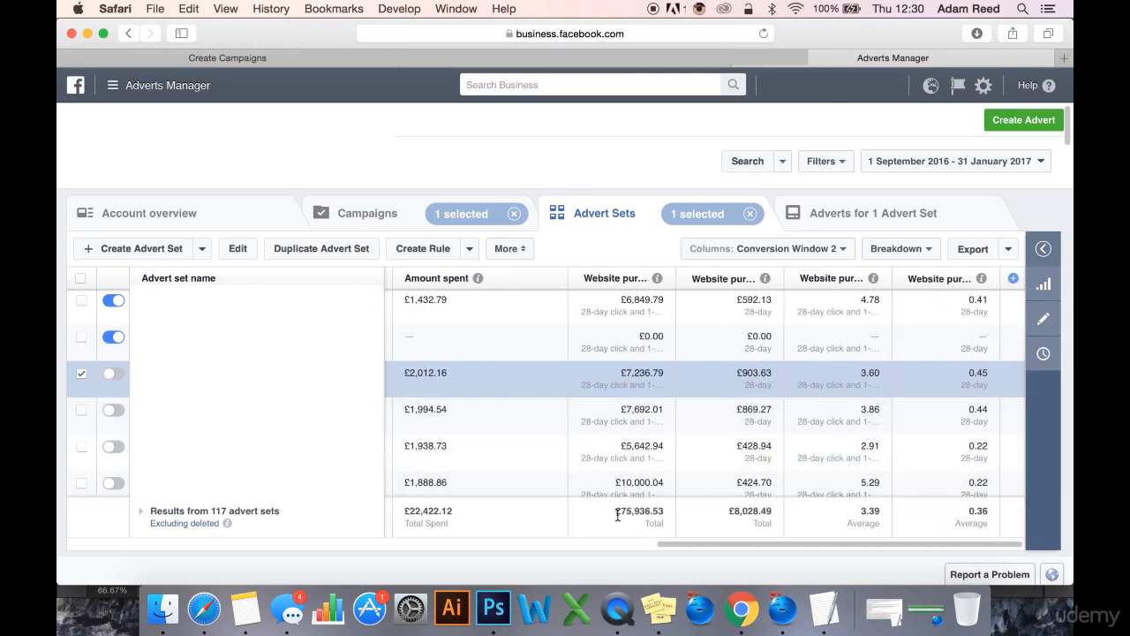
drag(617, 514, 726, 510)
click(728, 510)
click(754, 512)
click(720, 510)
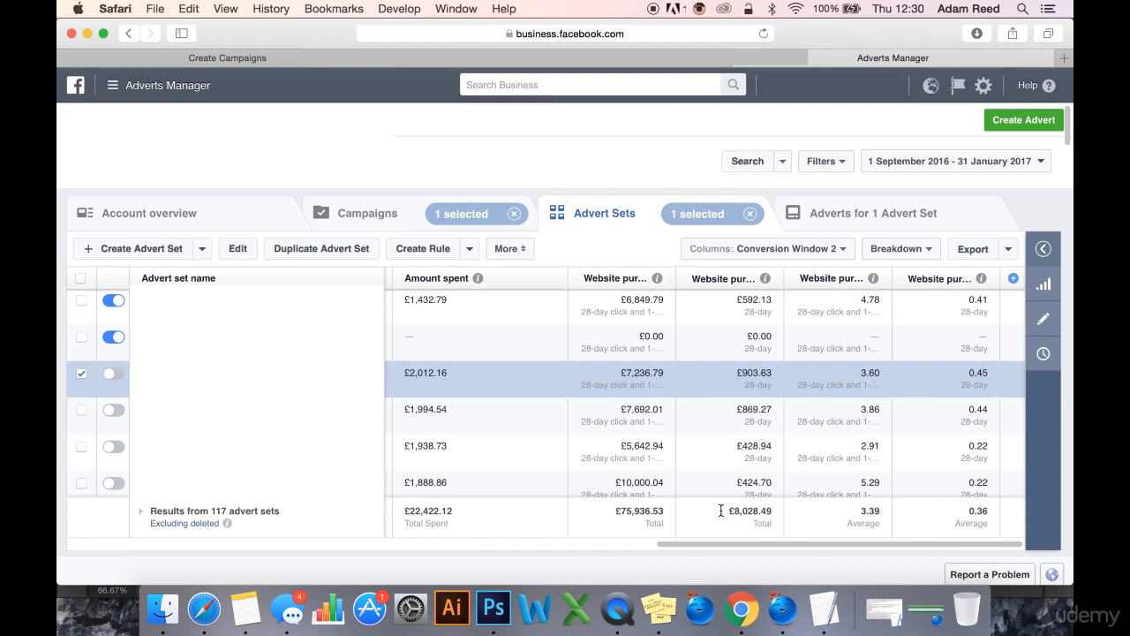